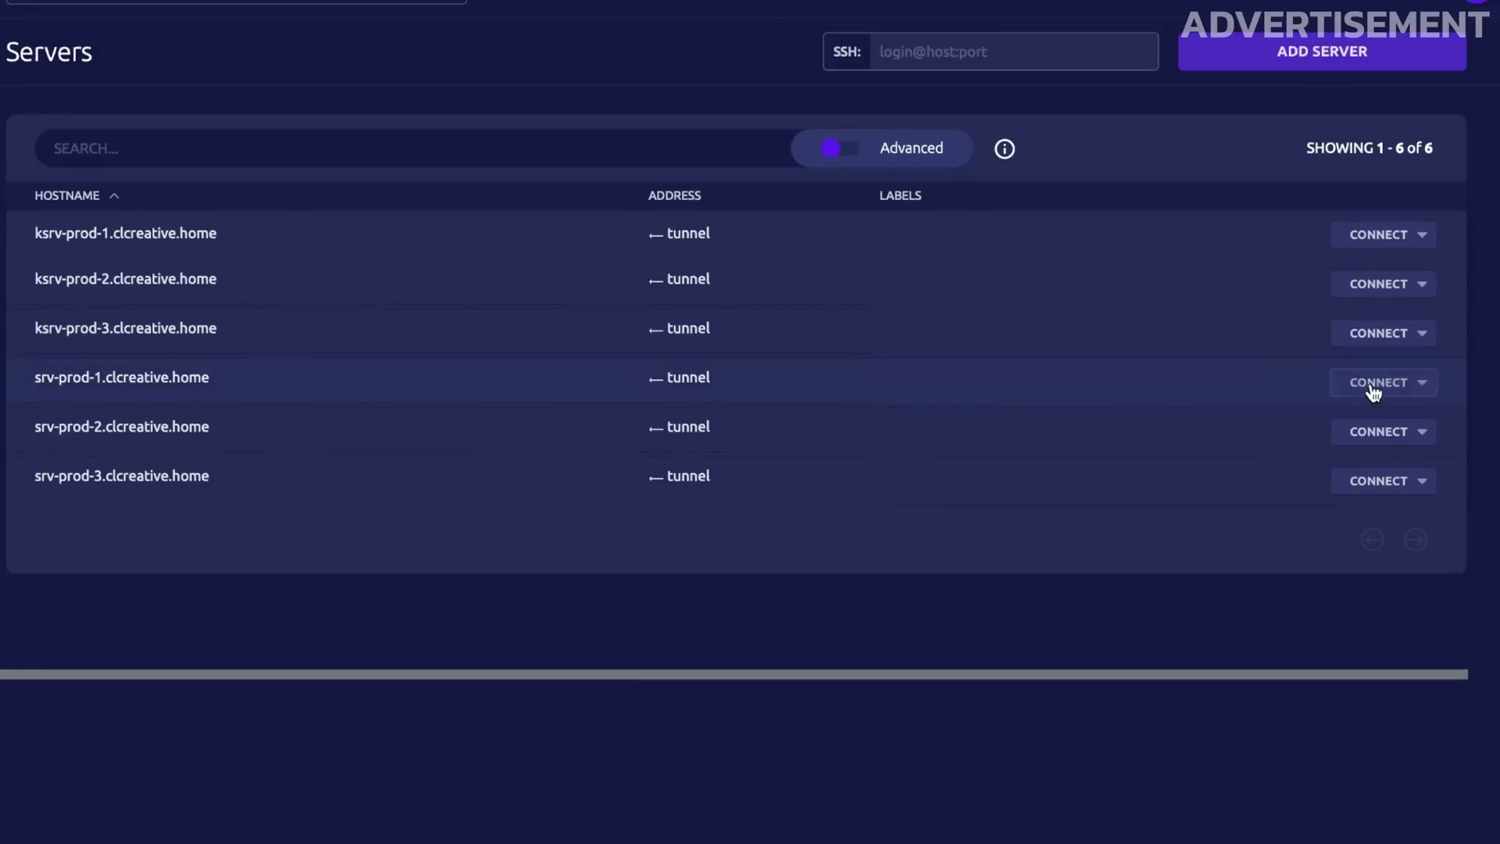
Enter the docker command in the srv-prod-1 terminal and scroll through the output
type("docker ps a-")
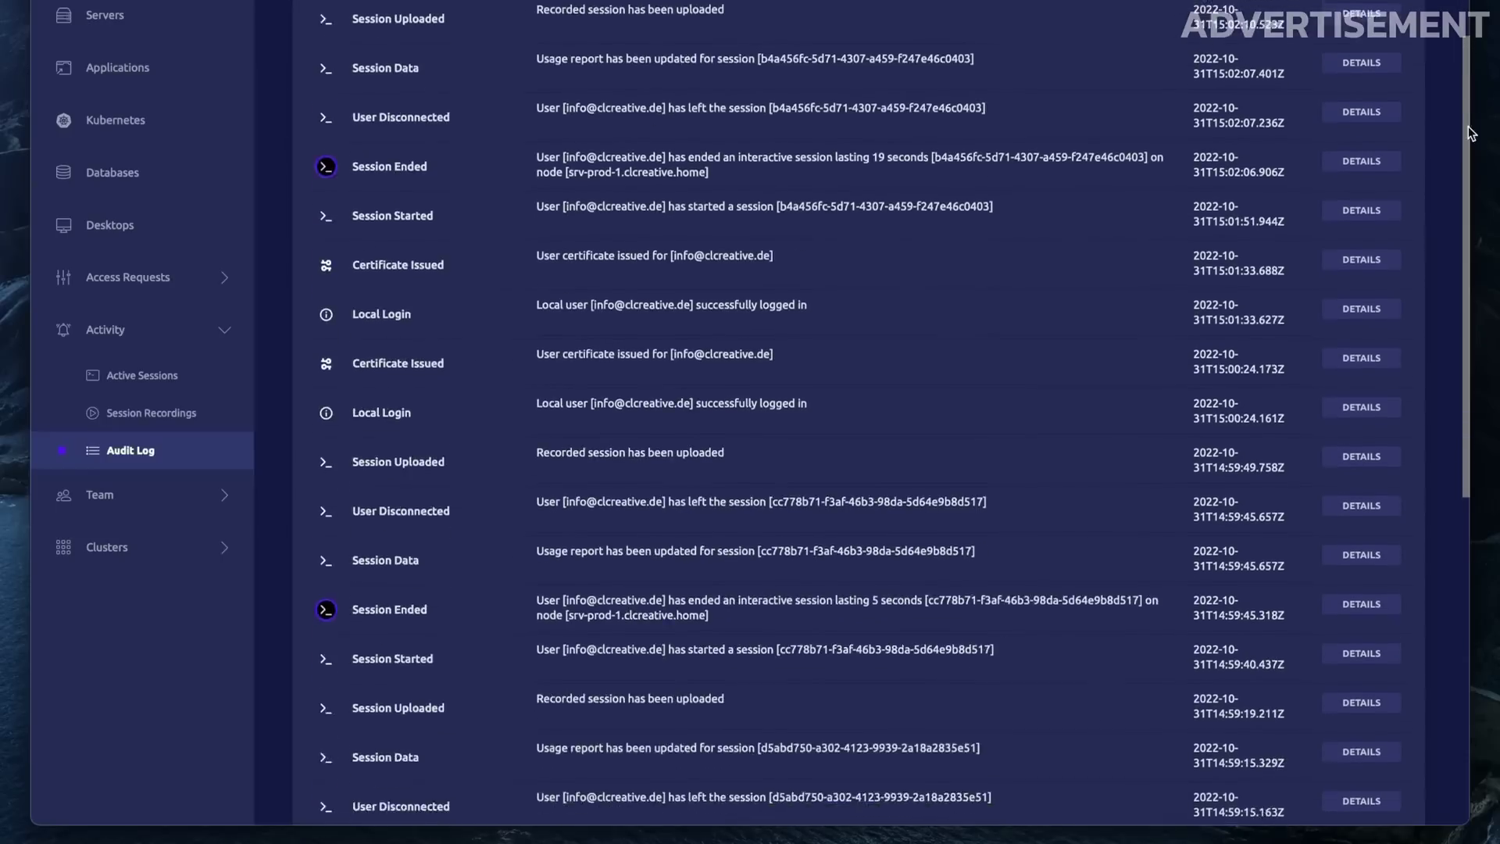
scroll(886, 422, "down", 5)
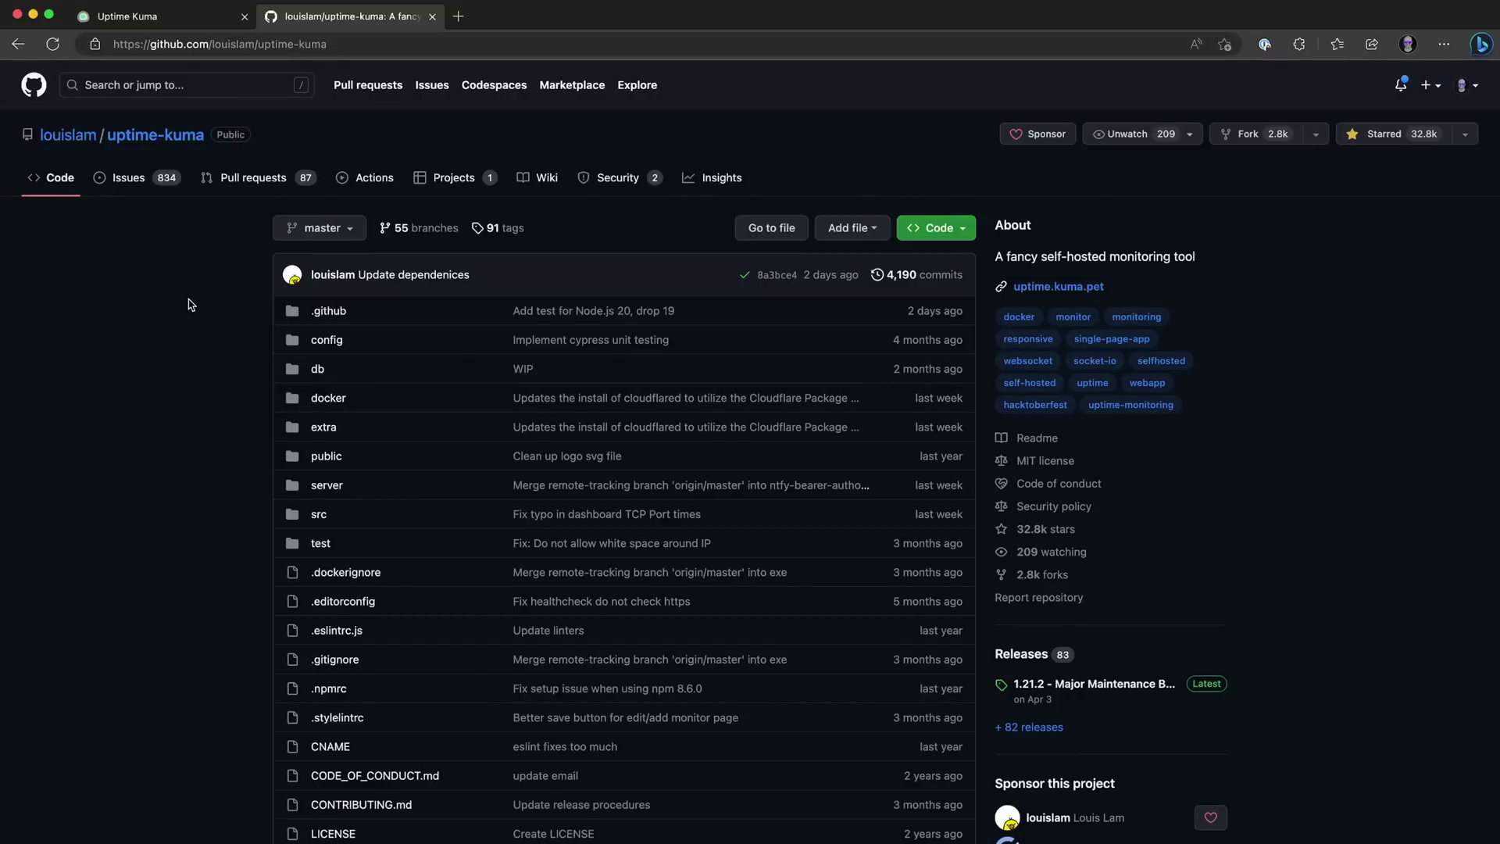
Skim the uptime-kuma README, then open the uptimekuma-prod-1-app tile in Argo CD
scroll(404, 304, "down", 10)
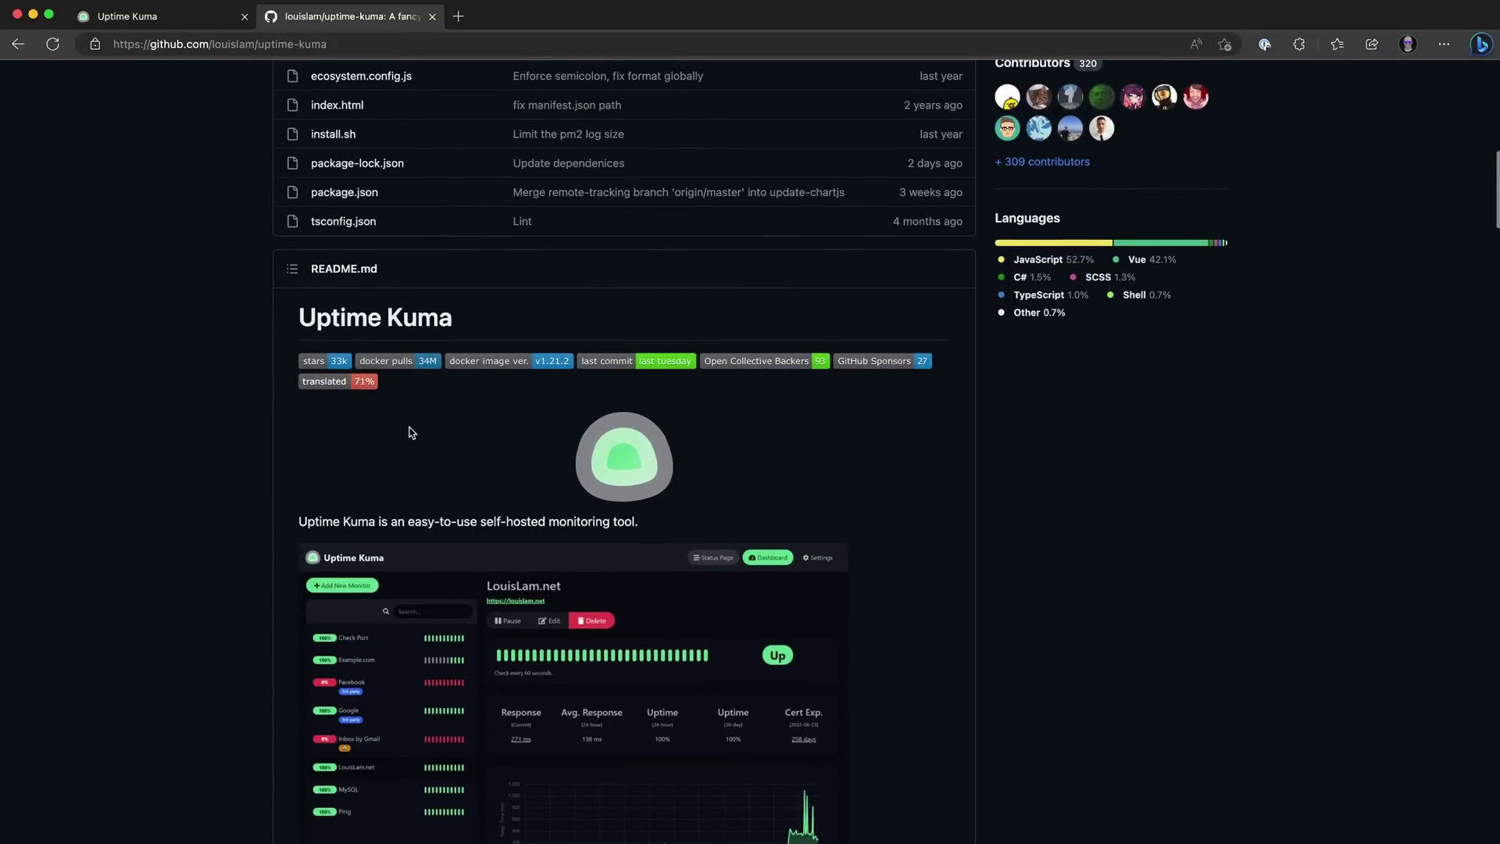
scroll(413, 430, "down", 2)
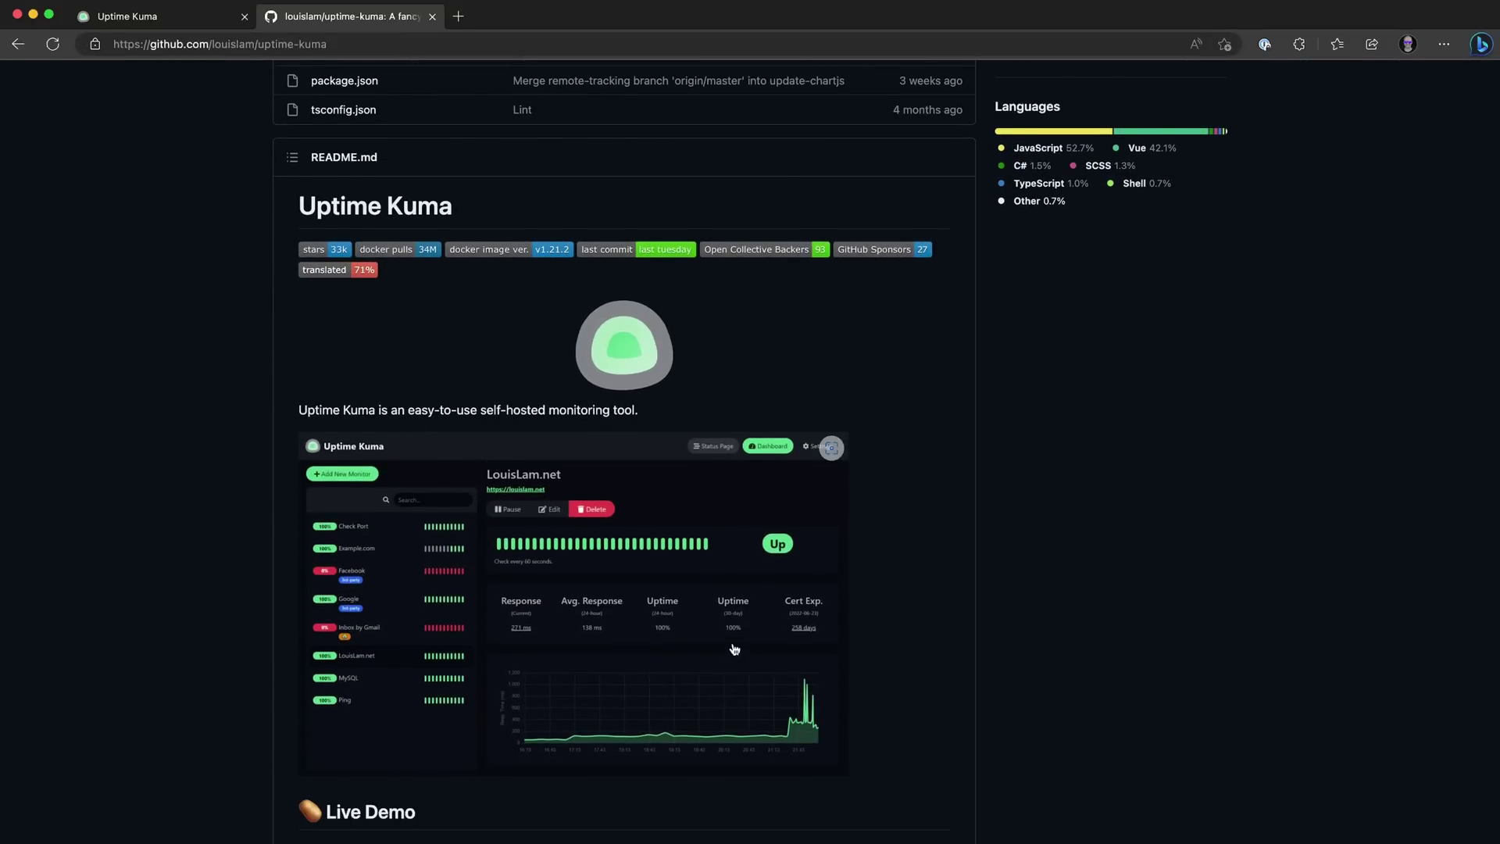
scroll(735, 648, "down", 9)
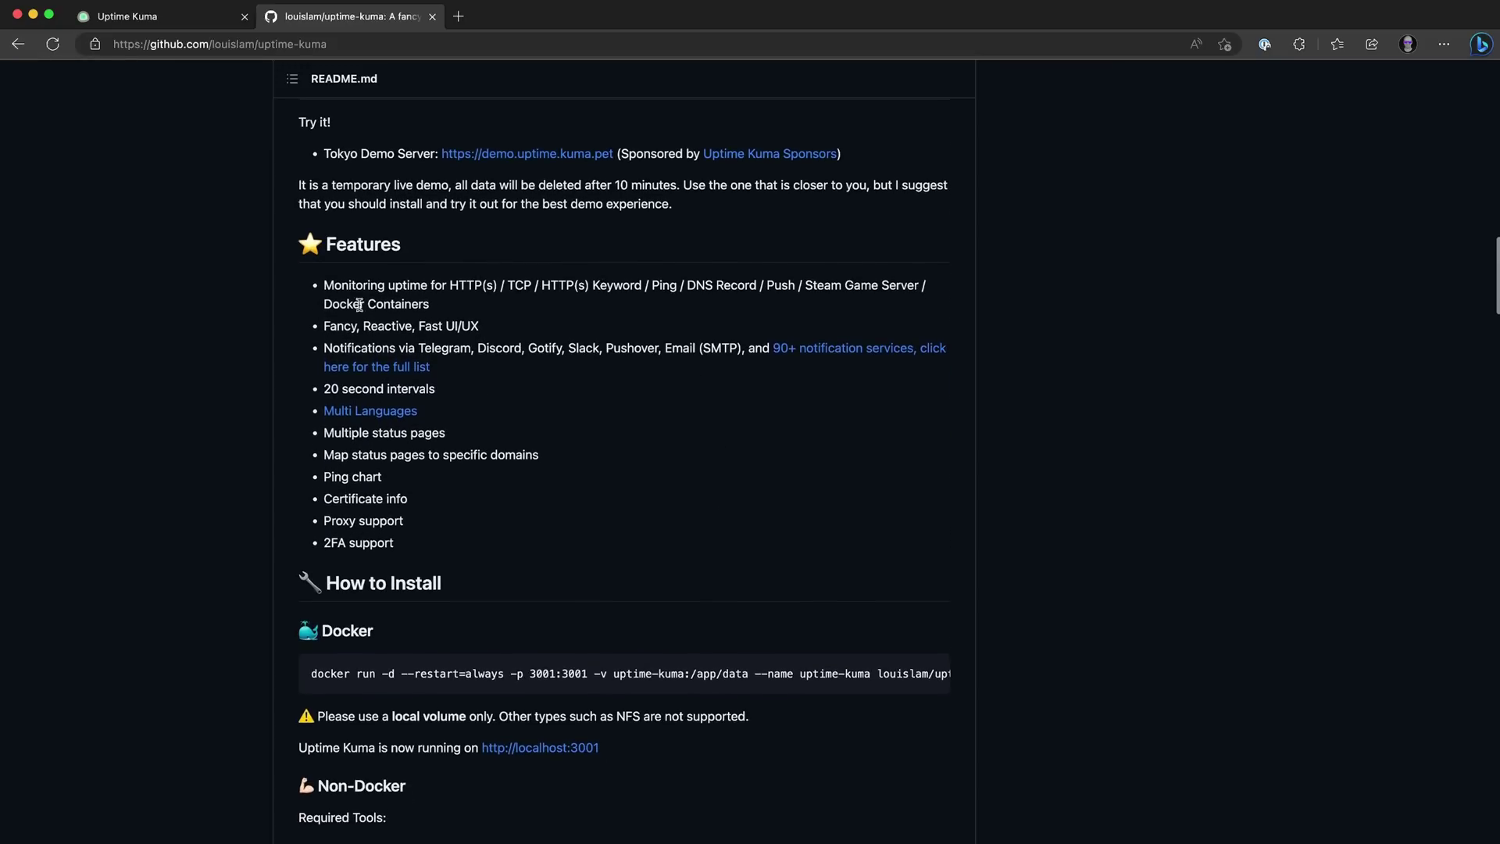
scroll(422, 511, "down", 2)
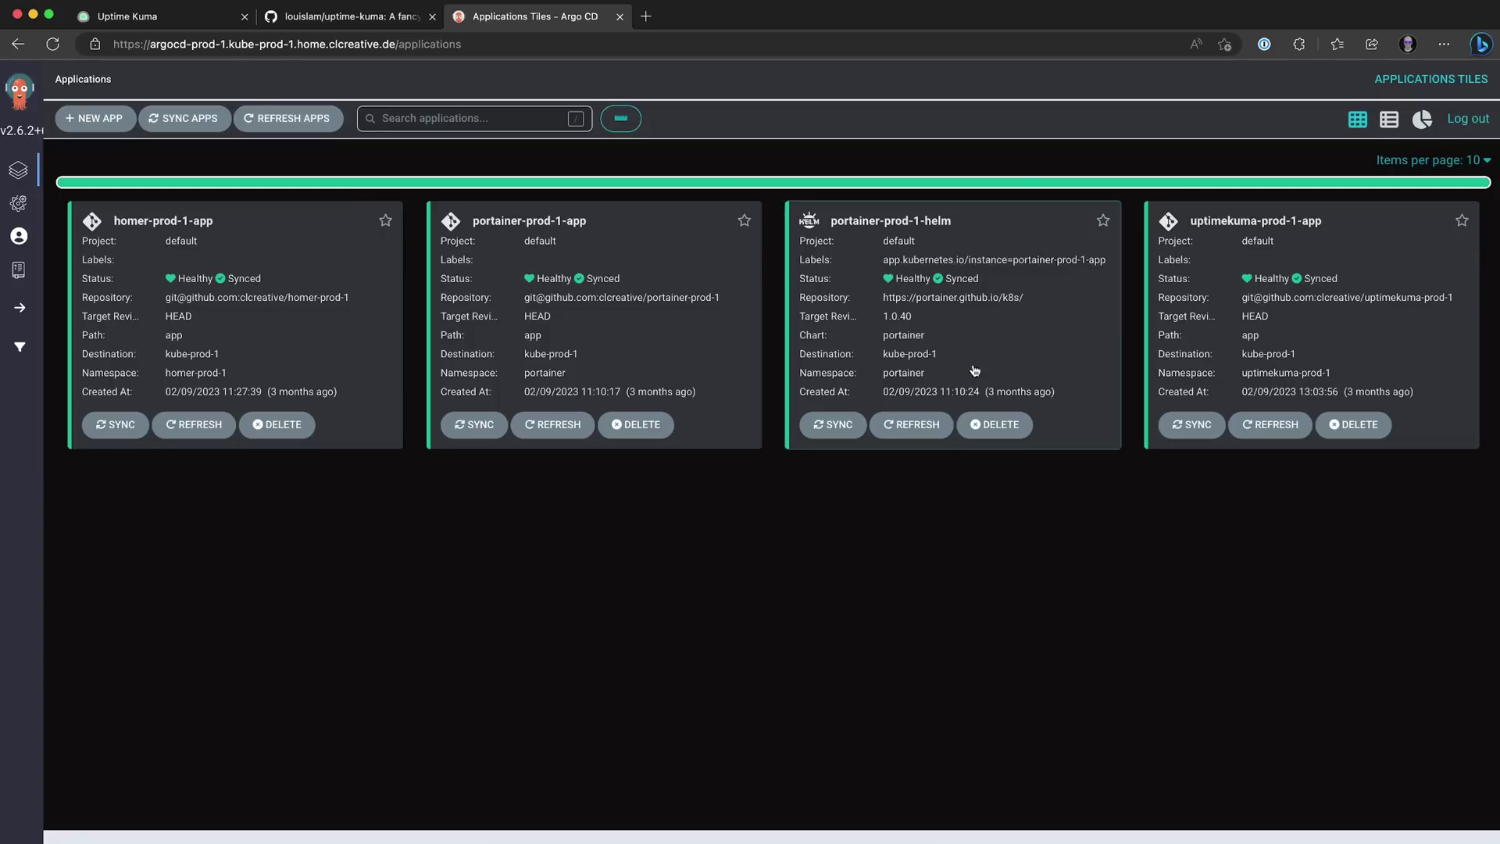
left_click(1228, 271)
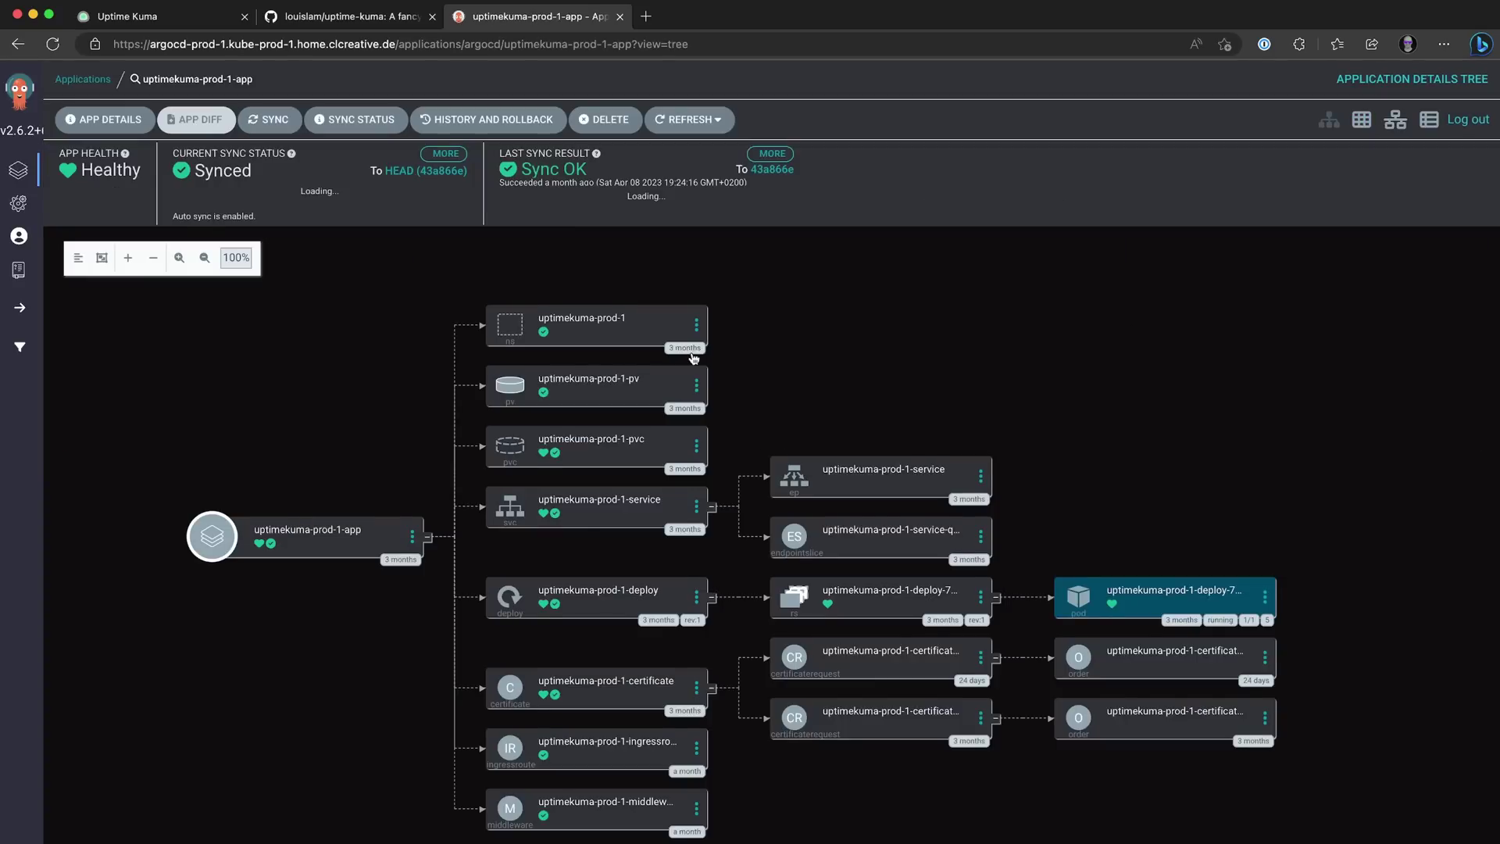
scroll(693, 358, "down", 3)
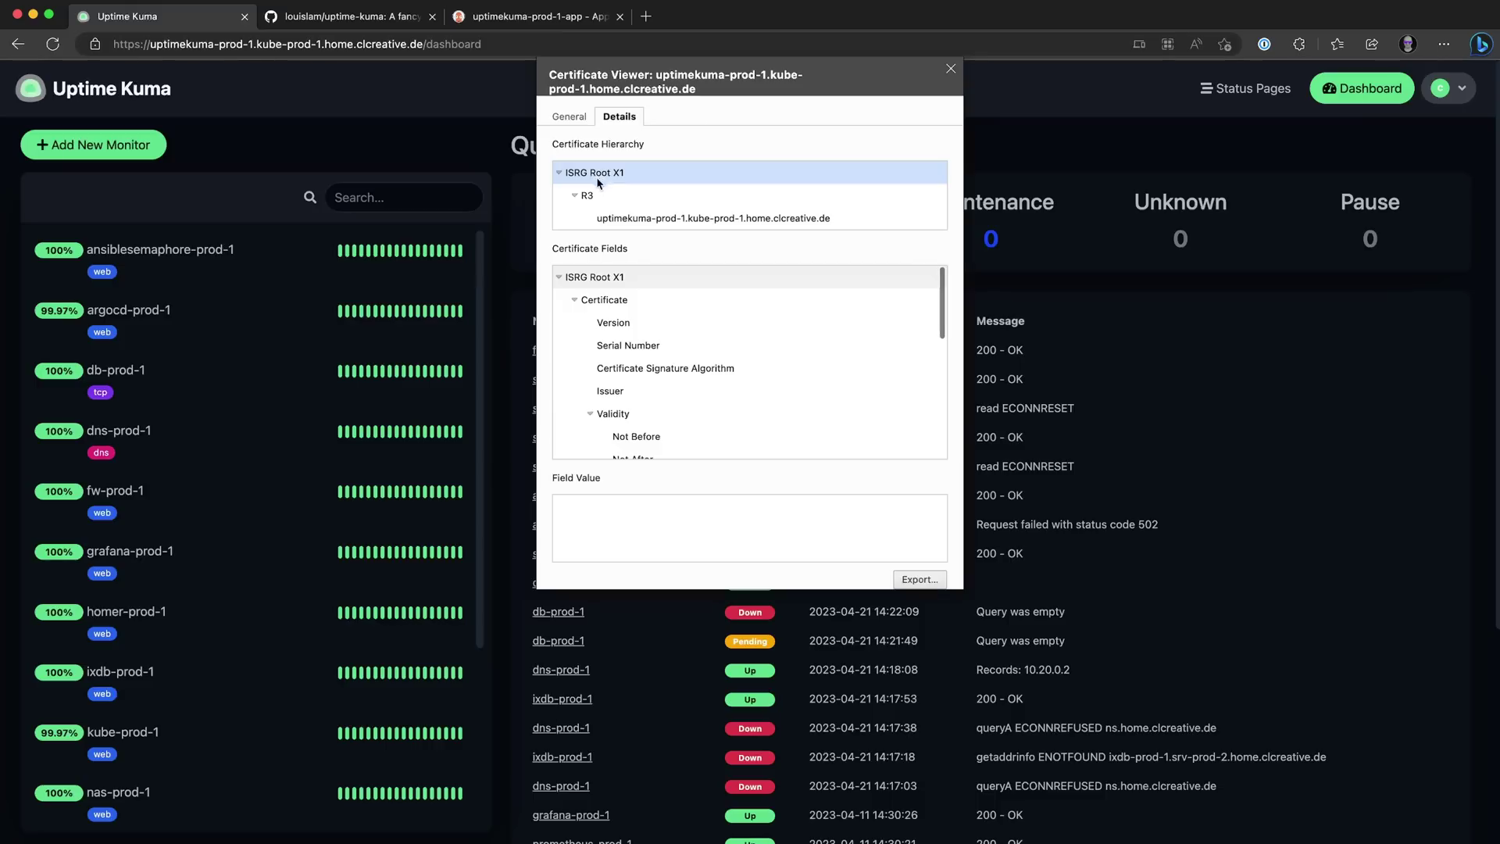
View the uptimekuma-prod-1 leaf certificate's fields, then close the Certificate Viewer
left_click(646, 220)
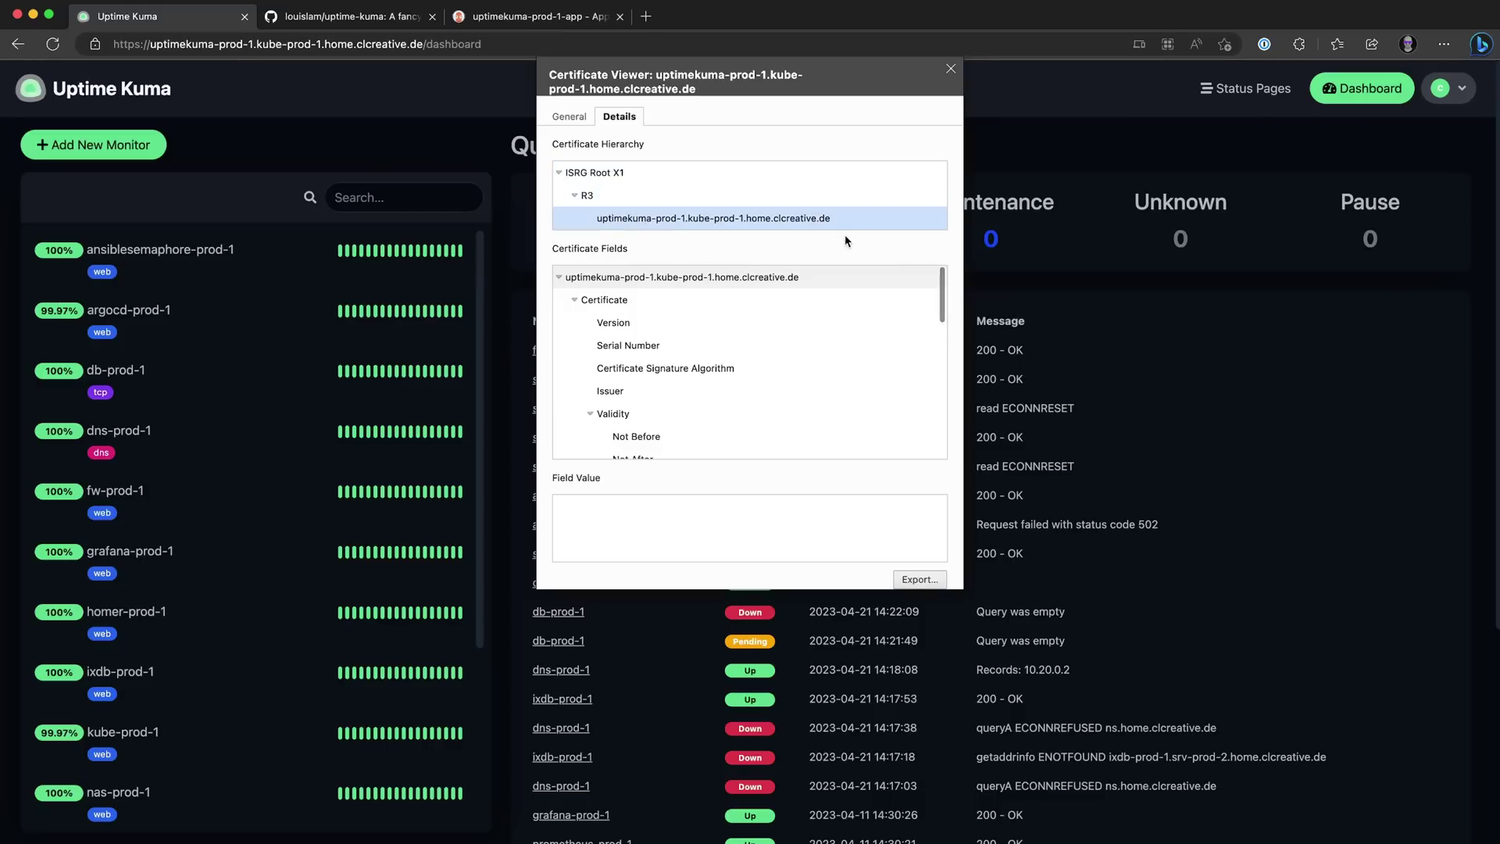
left_click(951, 68)
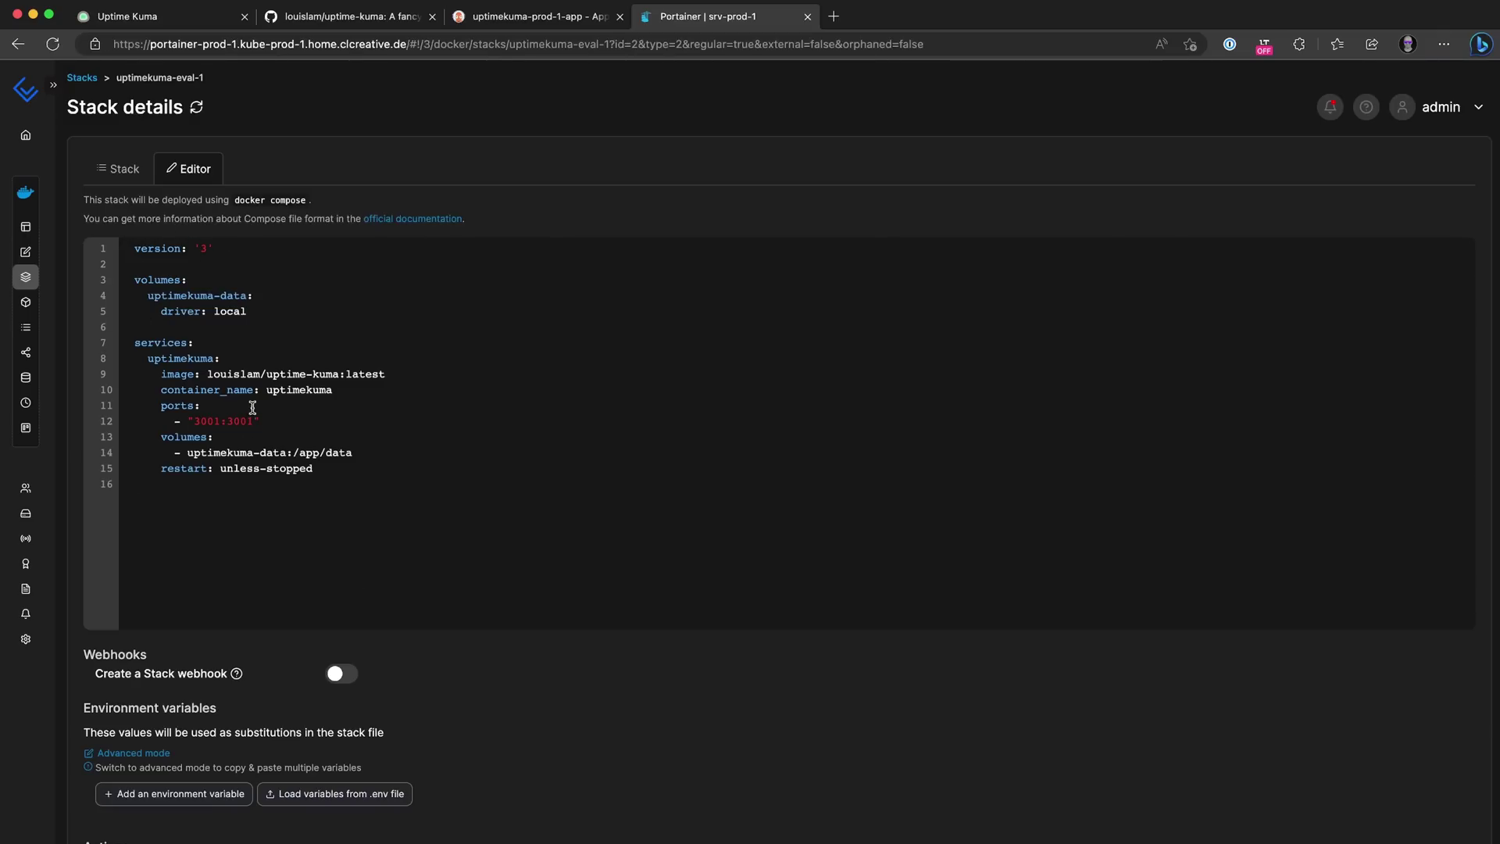
left_click_drag(262, 313, 158, 286)
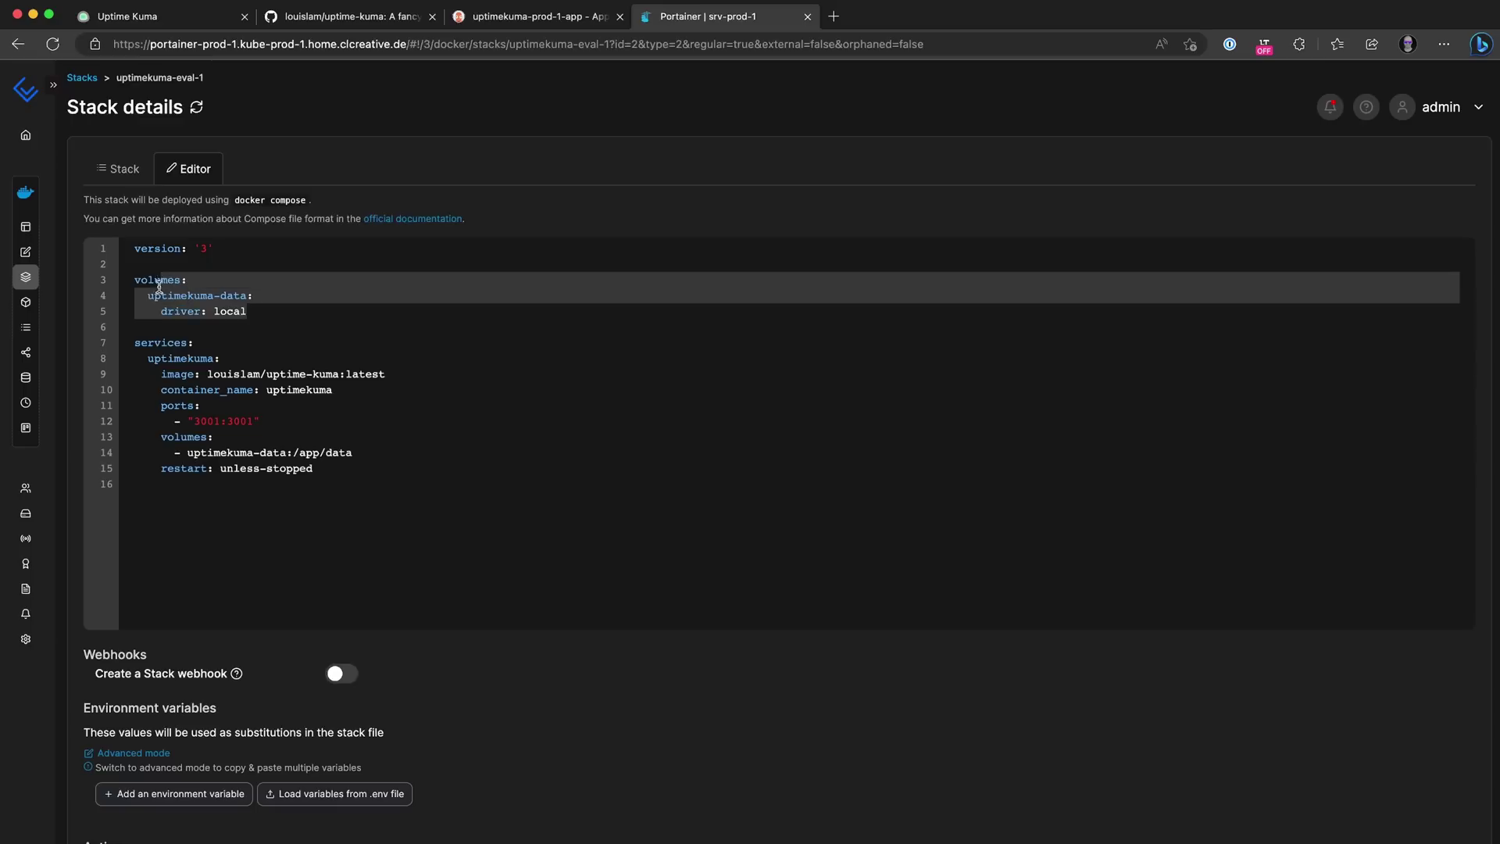
left_click_drag(161, 438, 358, 457)
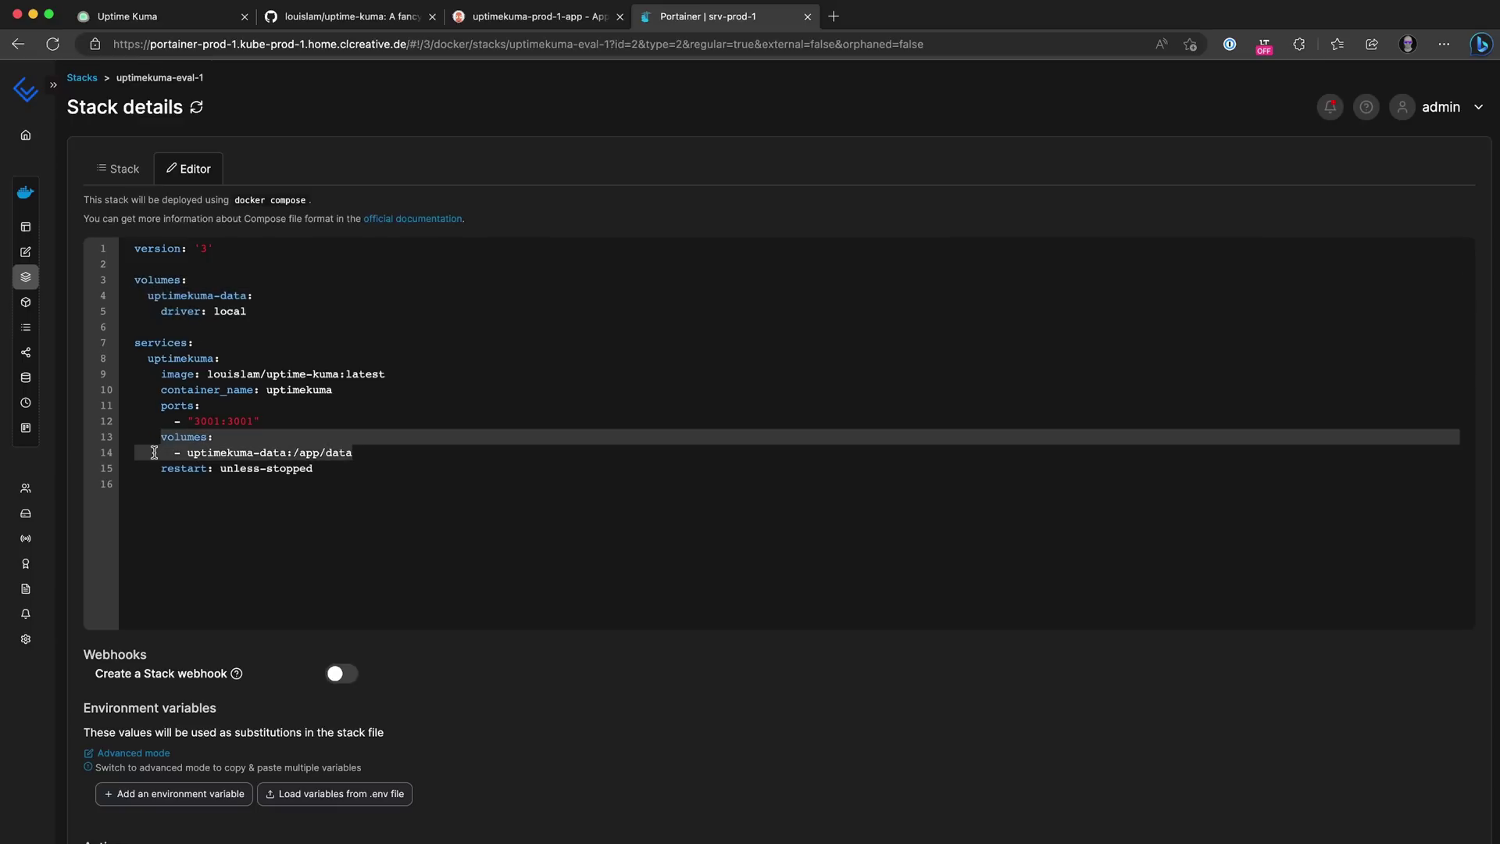
key("super+Down")
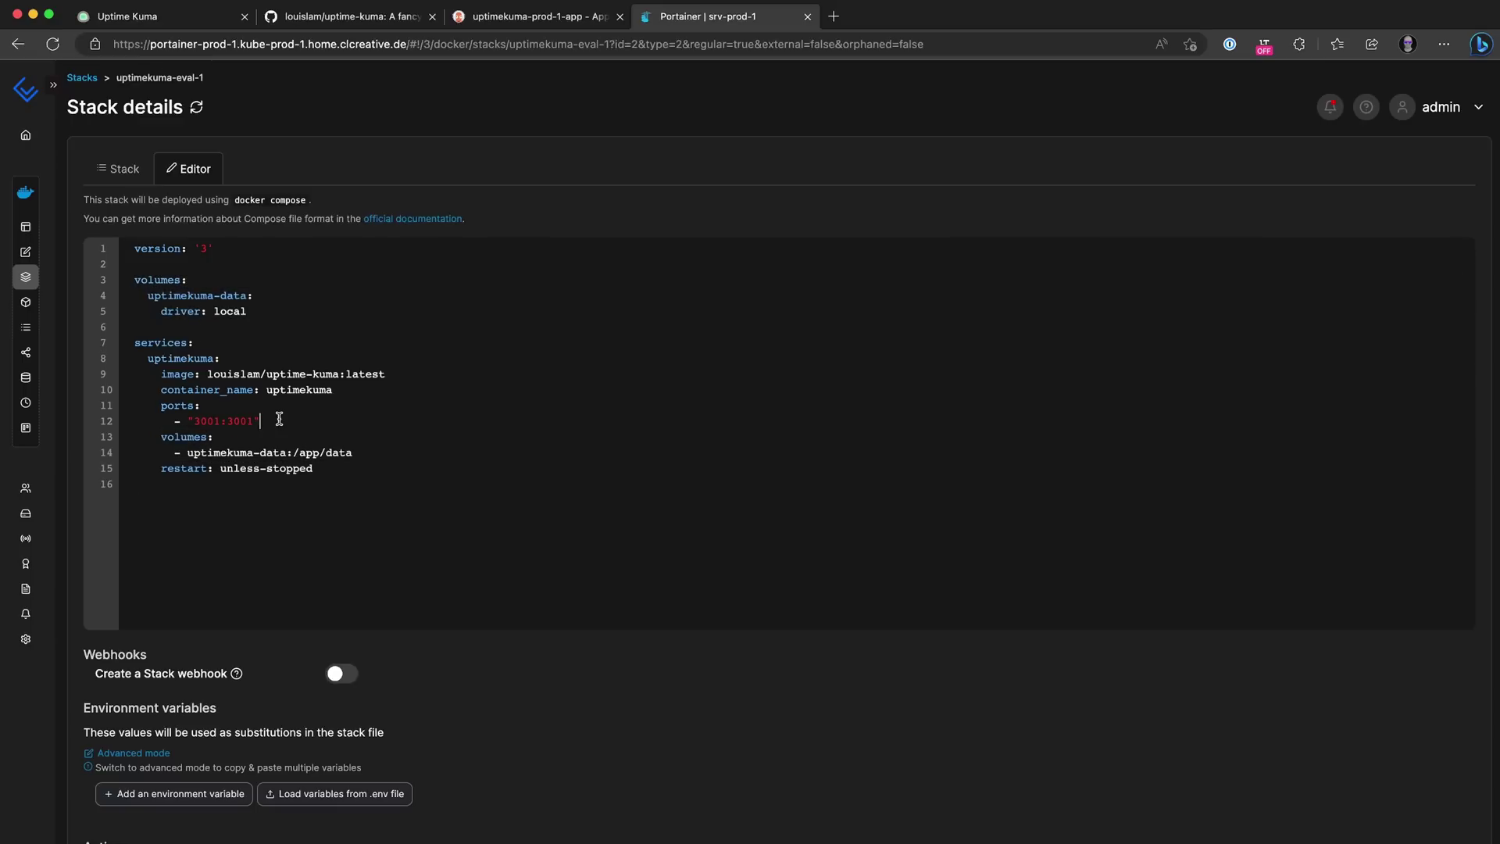
left_click_drag(178, 418, 121, 399)
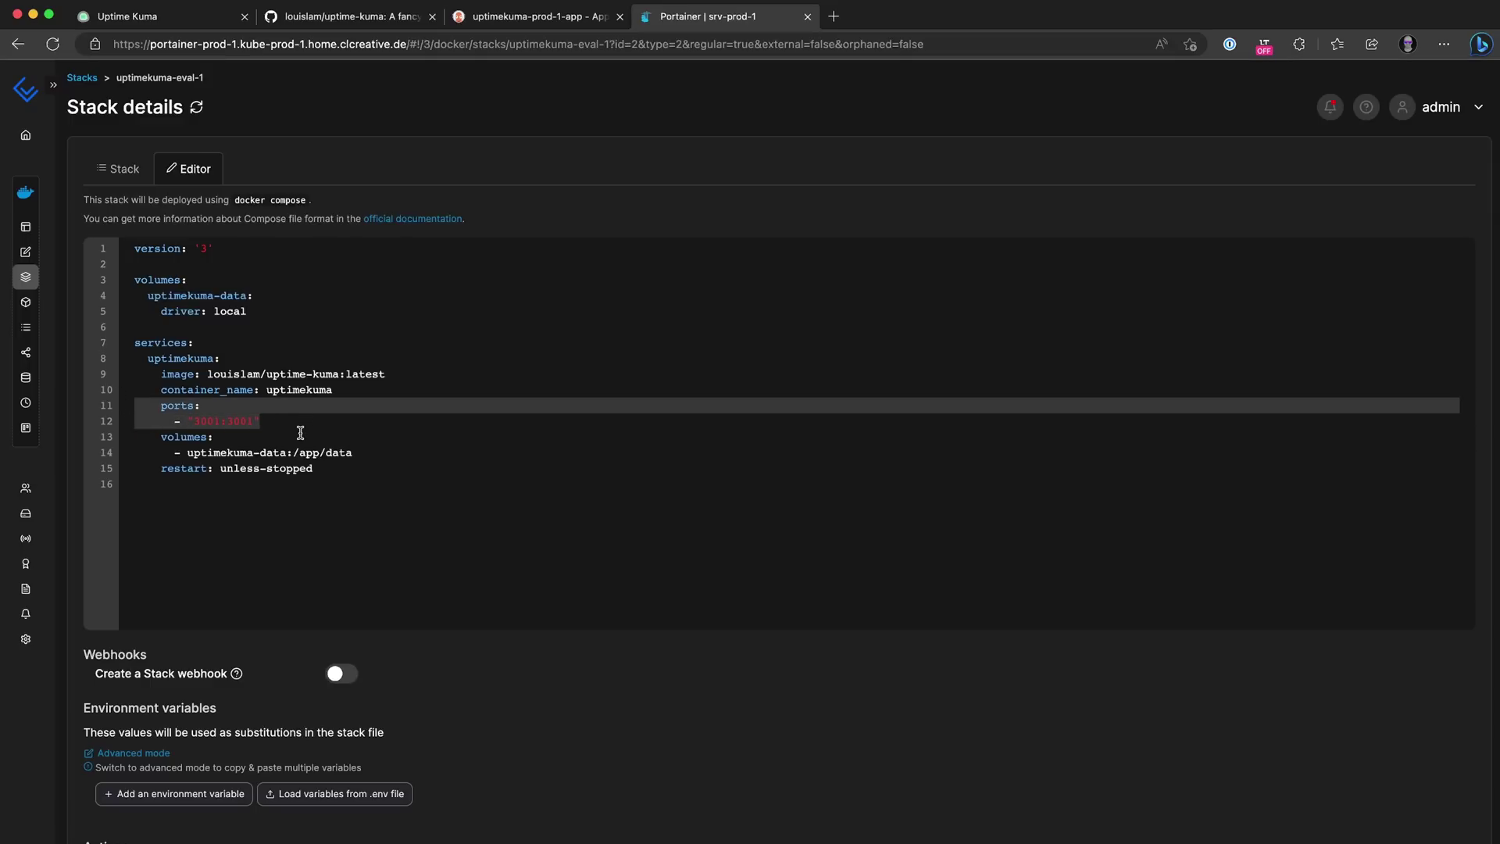
left_click(300, 558)
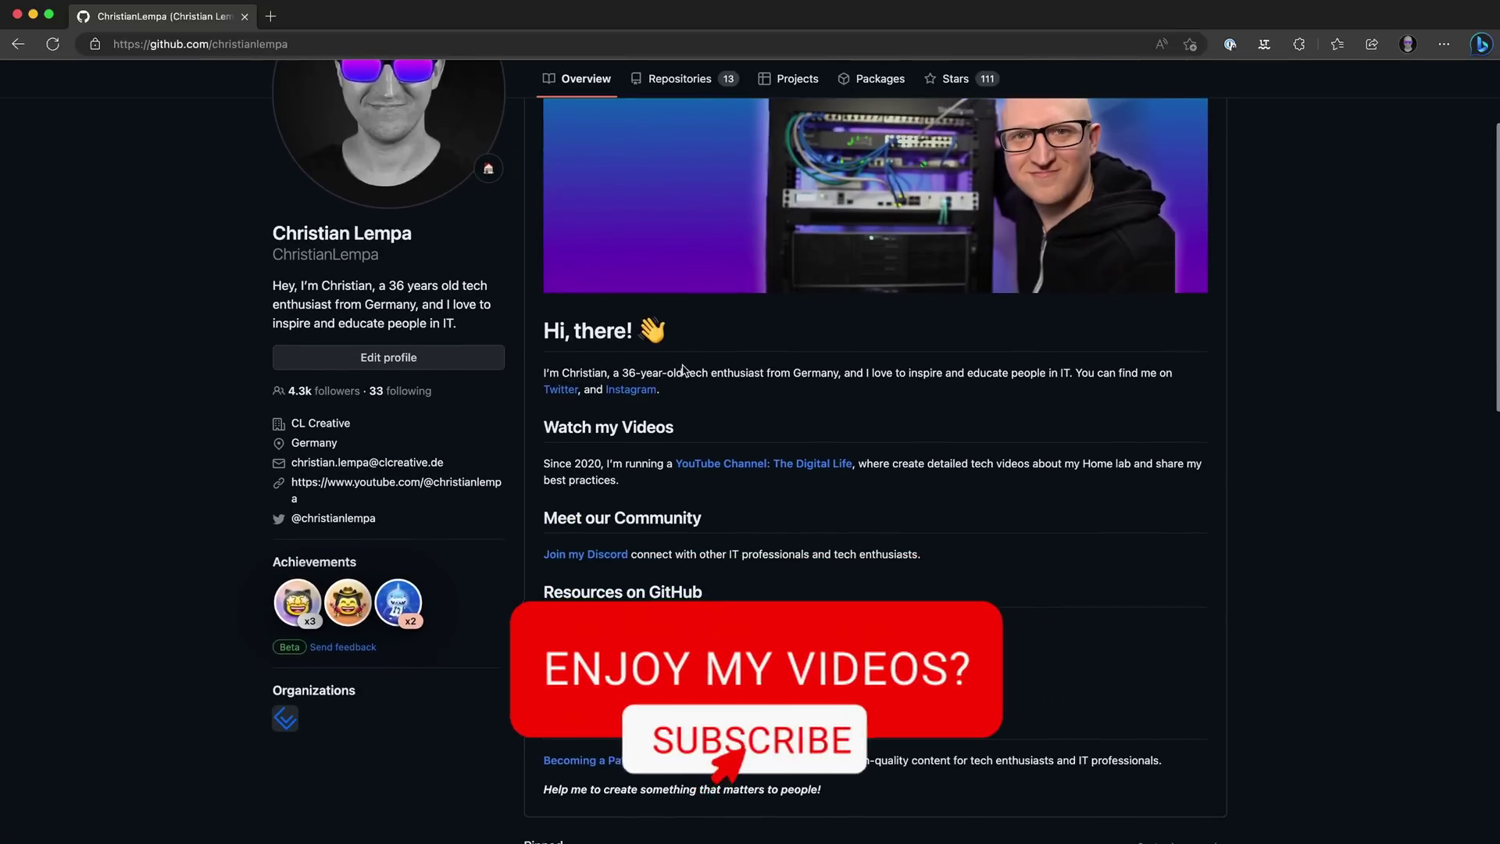
Find the uptimekuma folder under boilerplates/docker-compose and open its docker-compose.yml
scroll(886, 429, "down", 5)
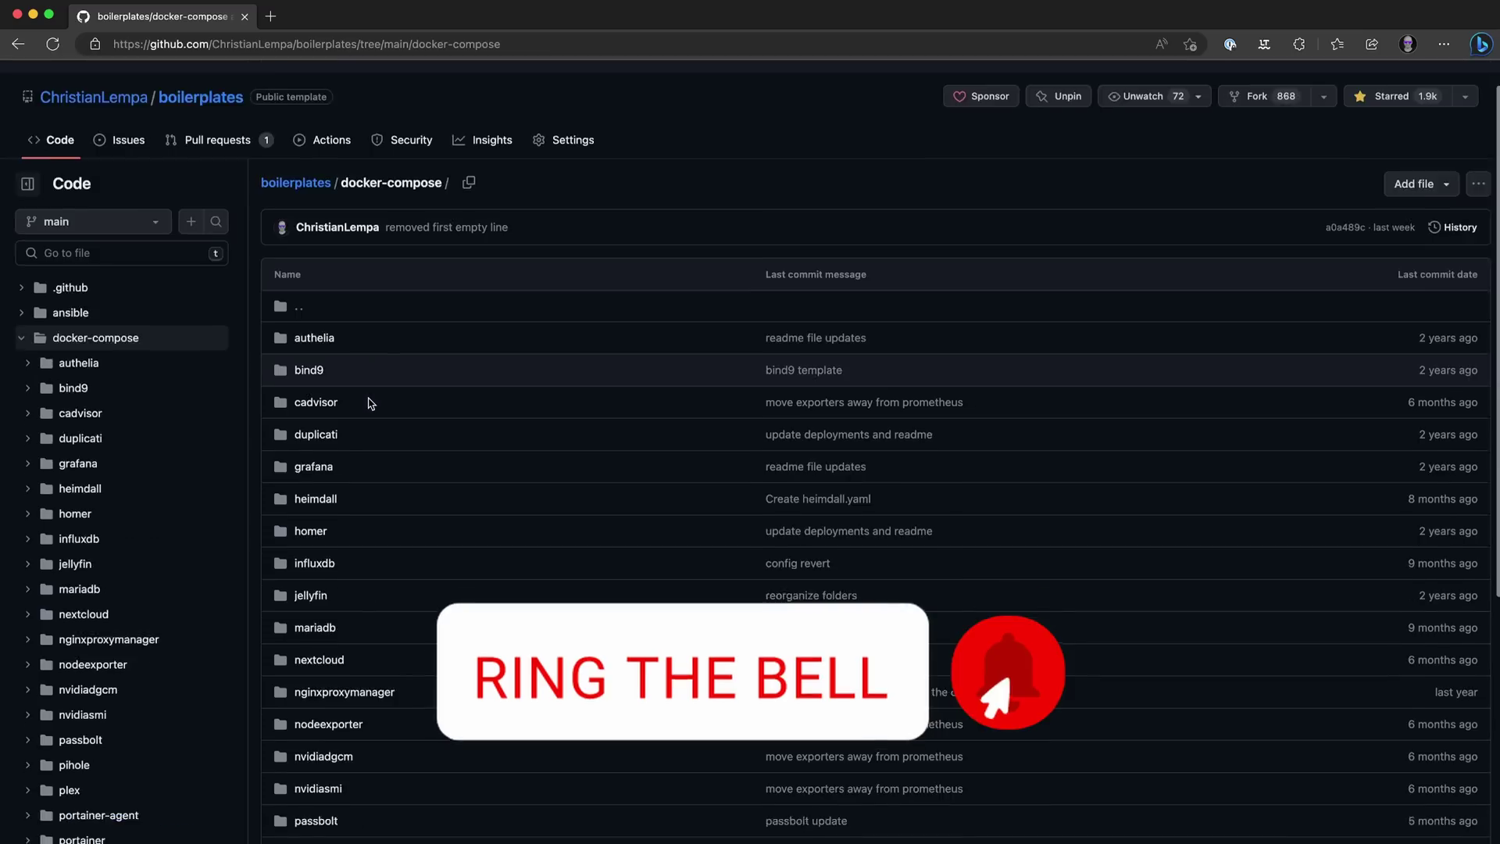
scroll(368, 402, "down", 8)
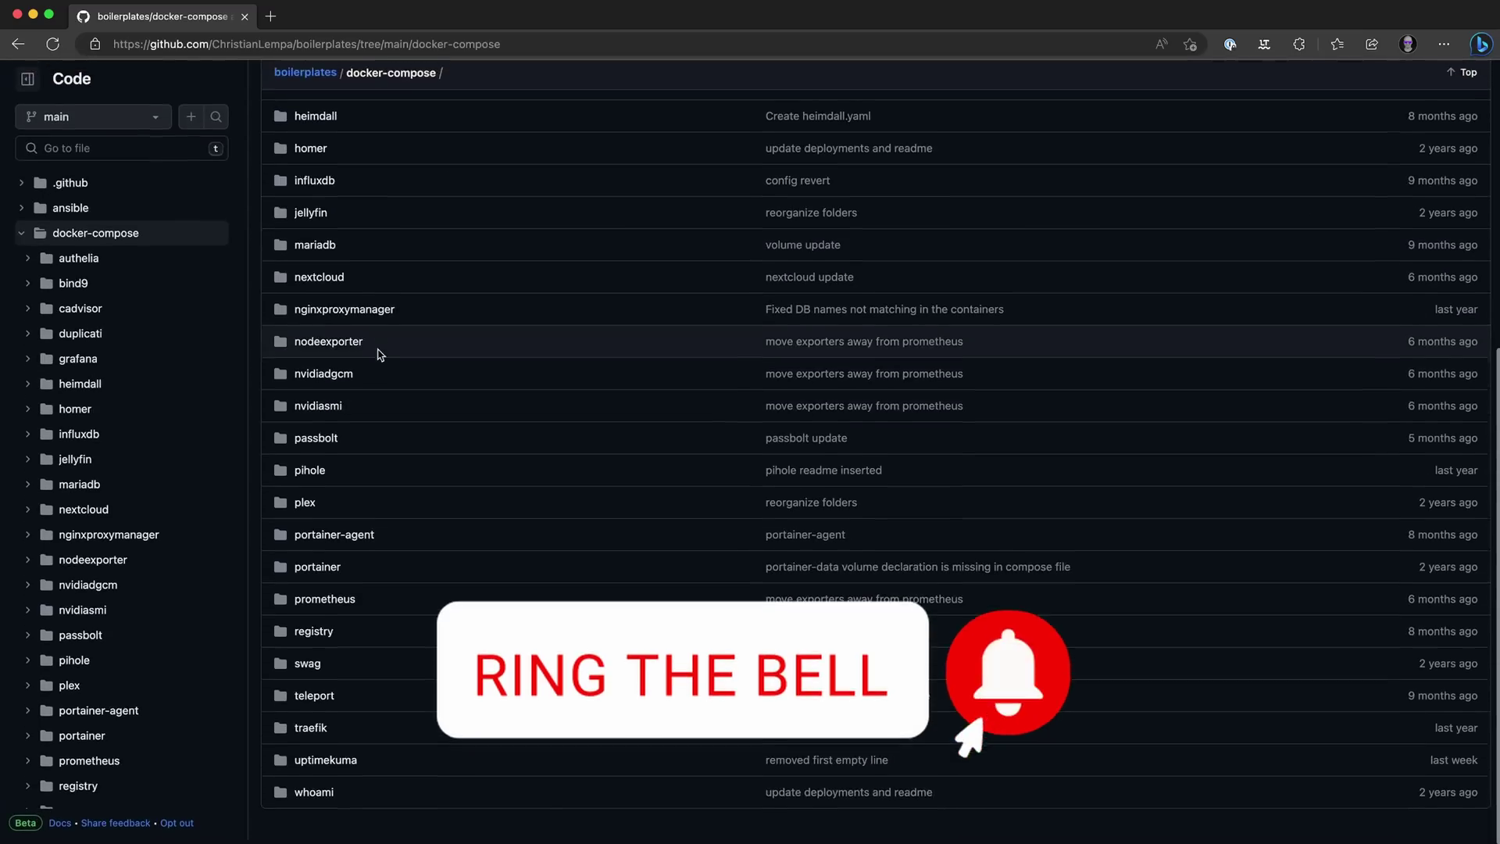
left_click(325, 769)
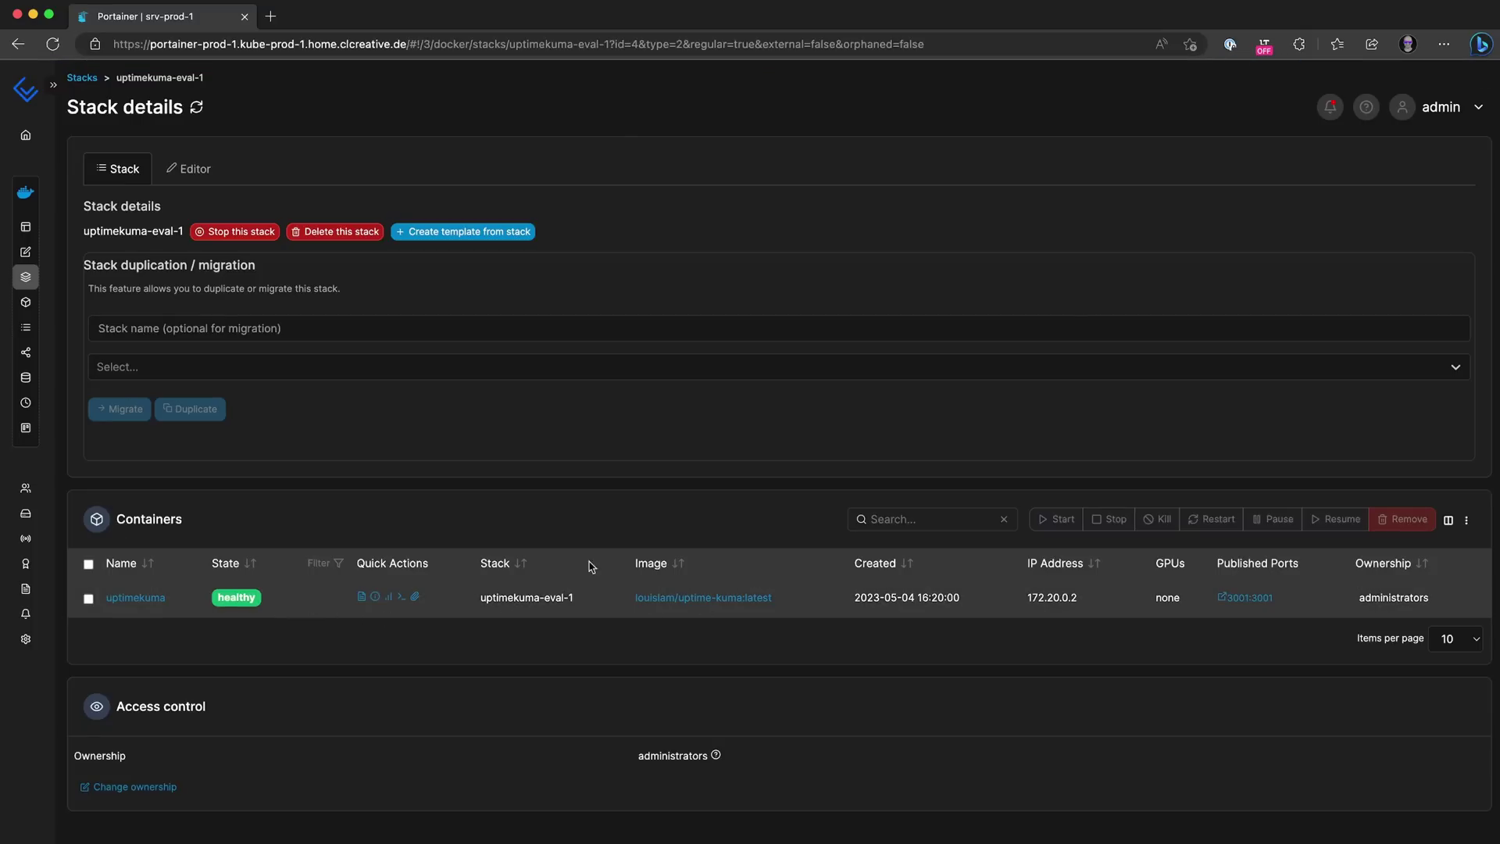
Browse to srv-prod-1.home.clcreative.de in a new tab to reach Uptime Kuma's setup page
left_click(271, 16)
type("srv-prod-1.home.clcreative.de")
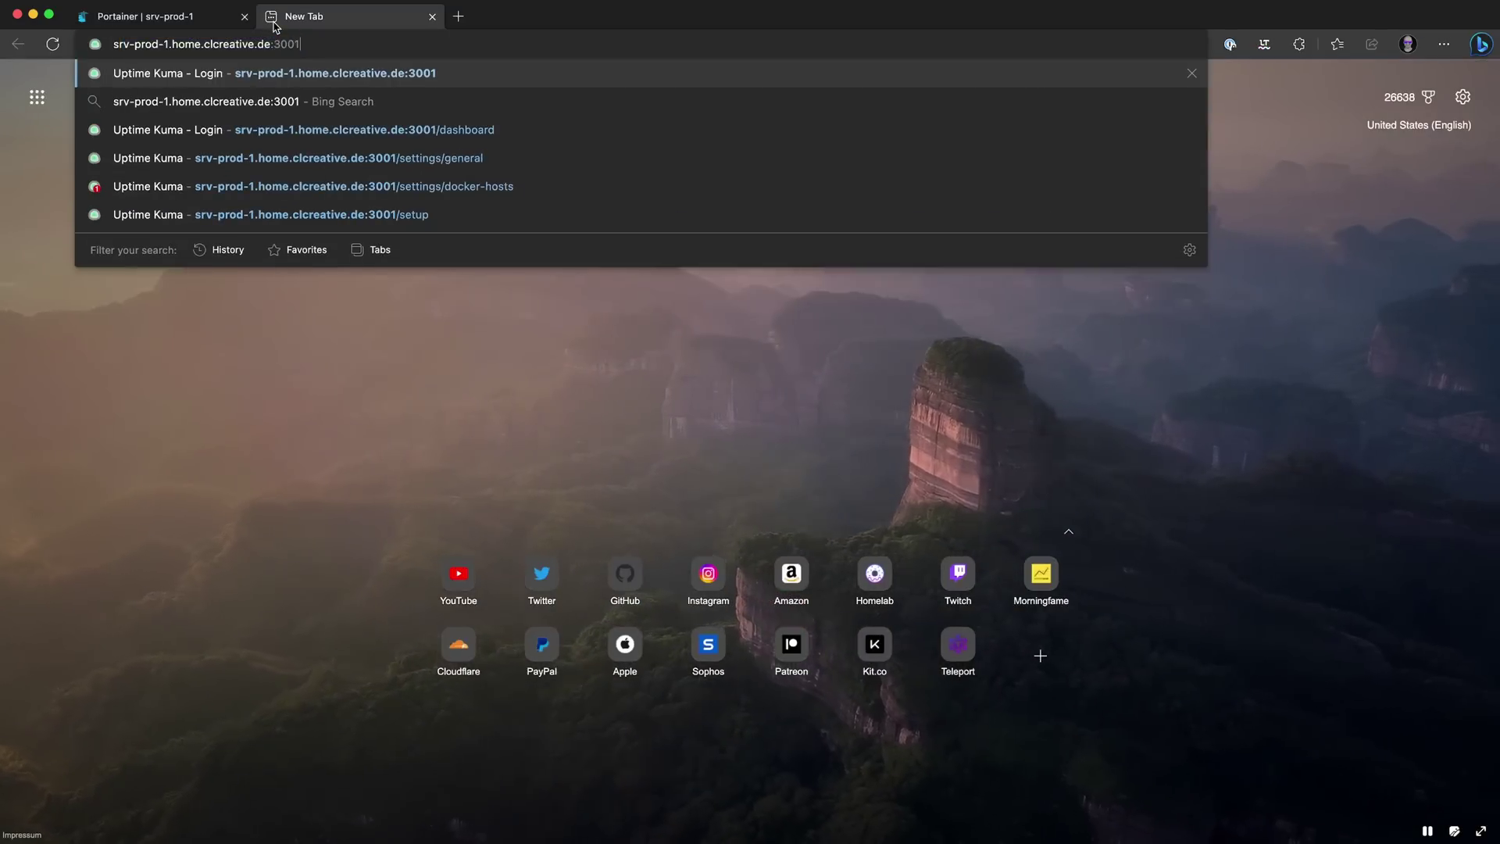
key("Return")
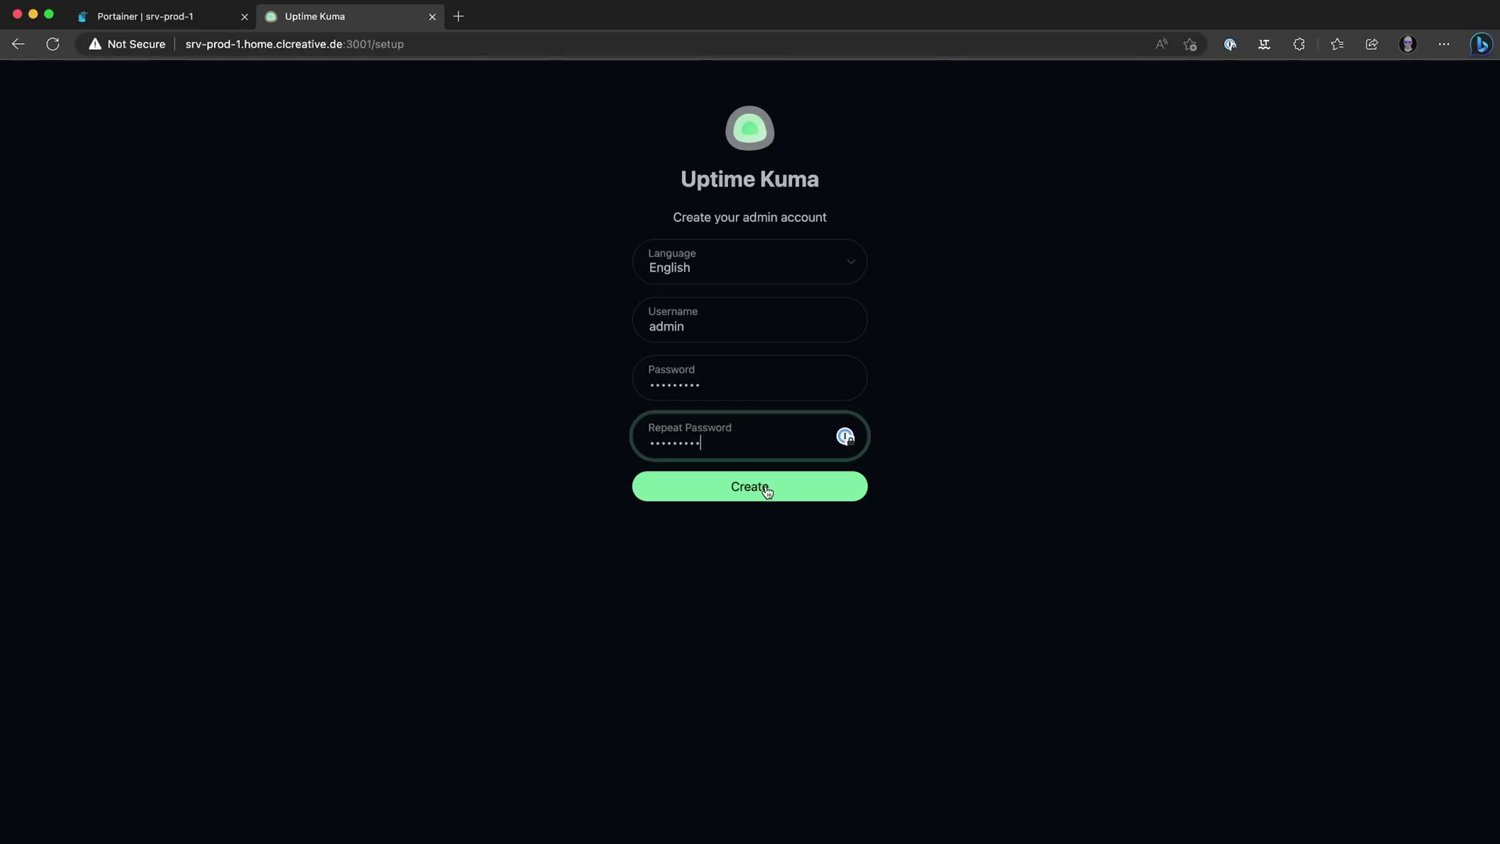
Create the admin account, glance over the Add New Monitor form, and return to the Dashboard
left_click(768, 489)
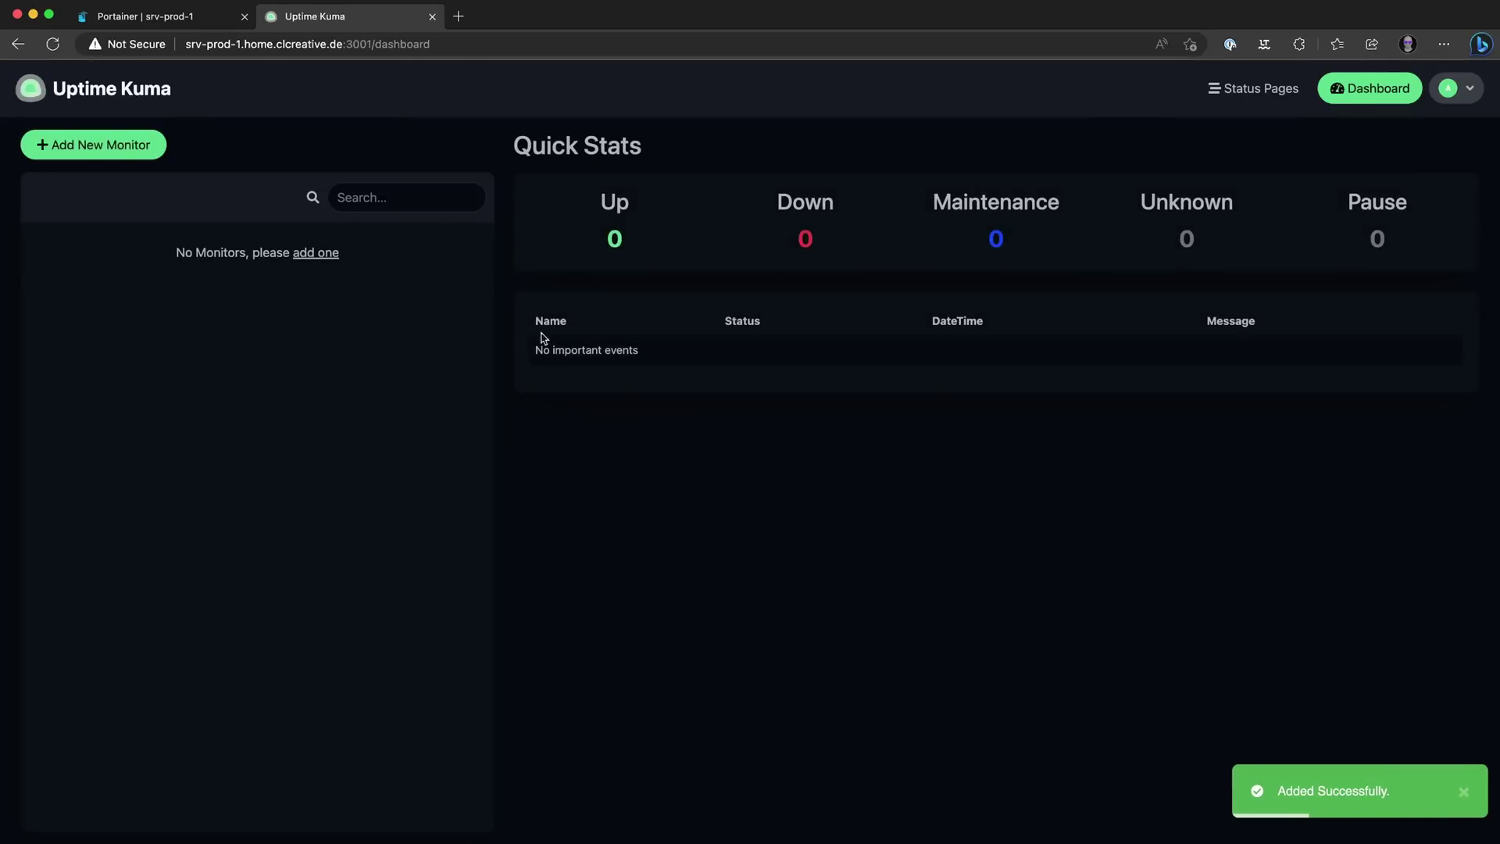
left_click(73, 147)
scroll(719, 393, "down", 5)
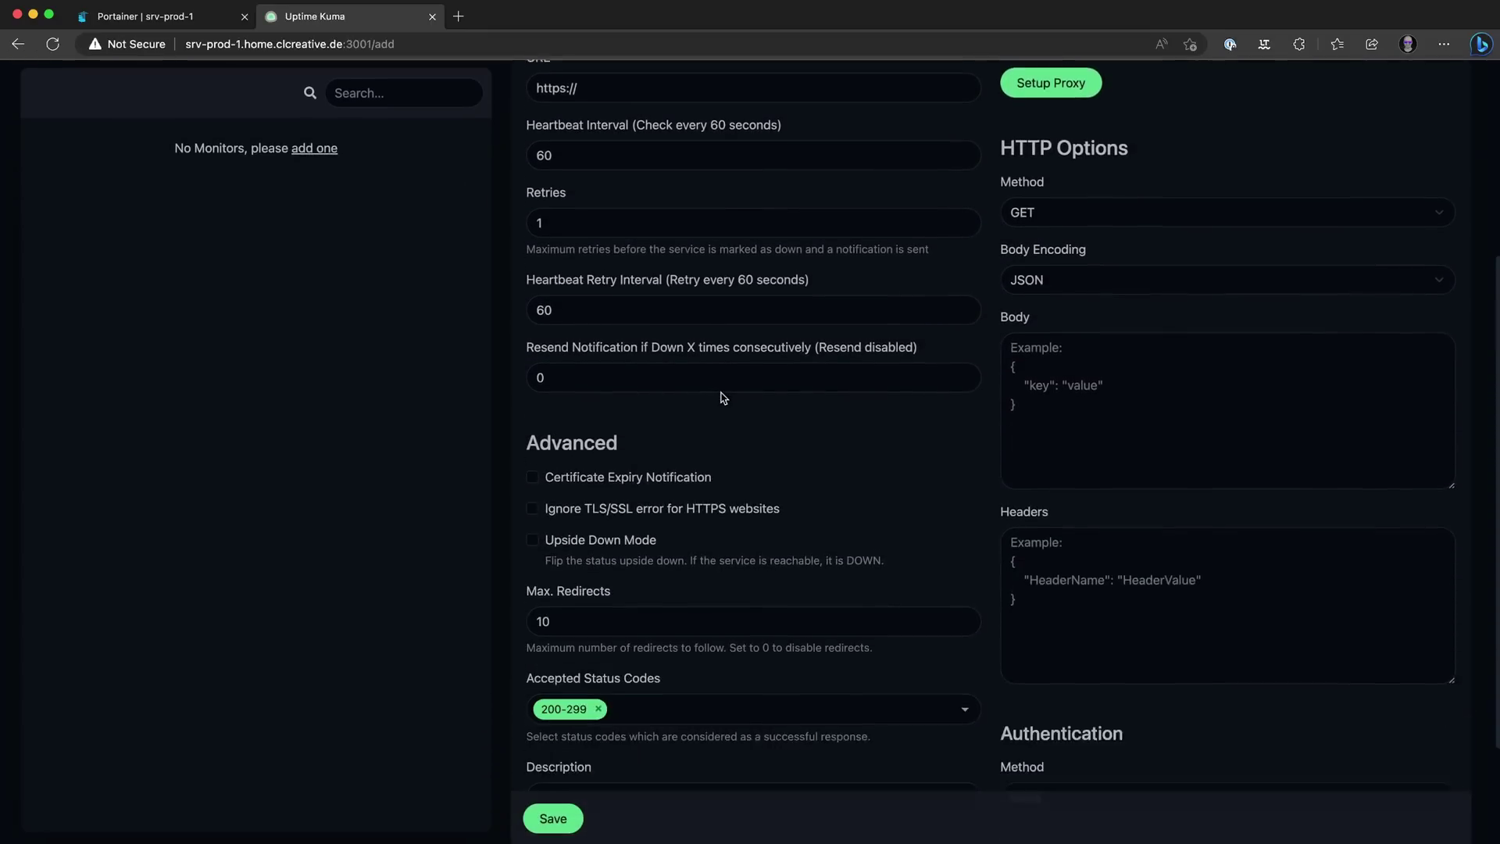
scroll(722, 396, "up", 5)
left_click(90, 98)
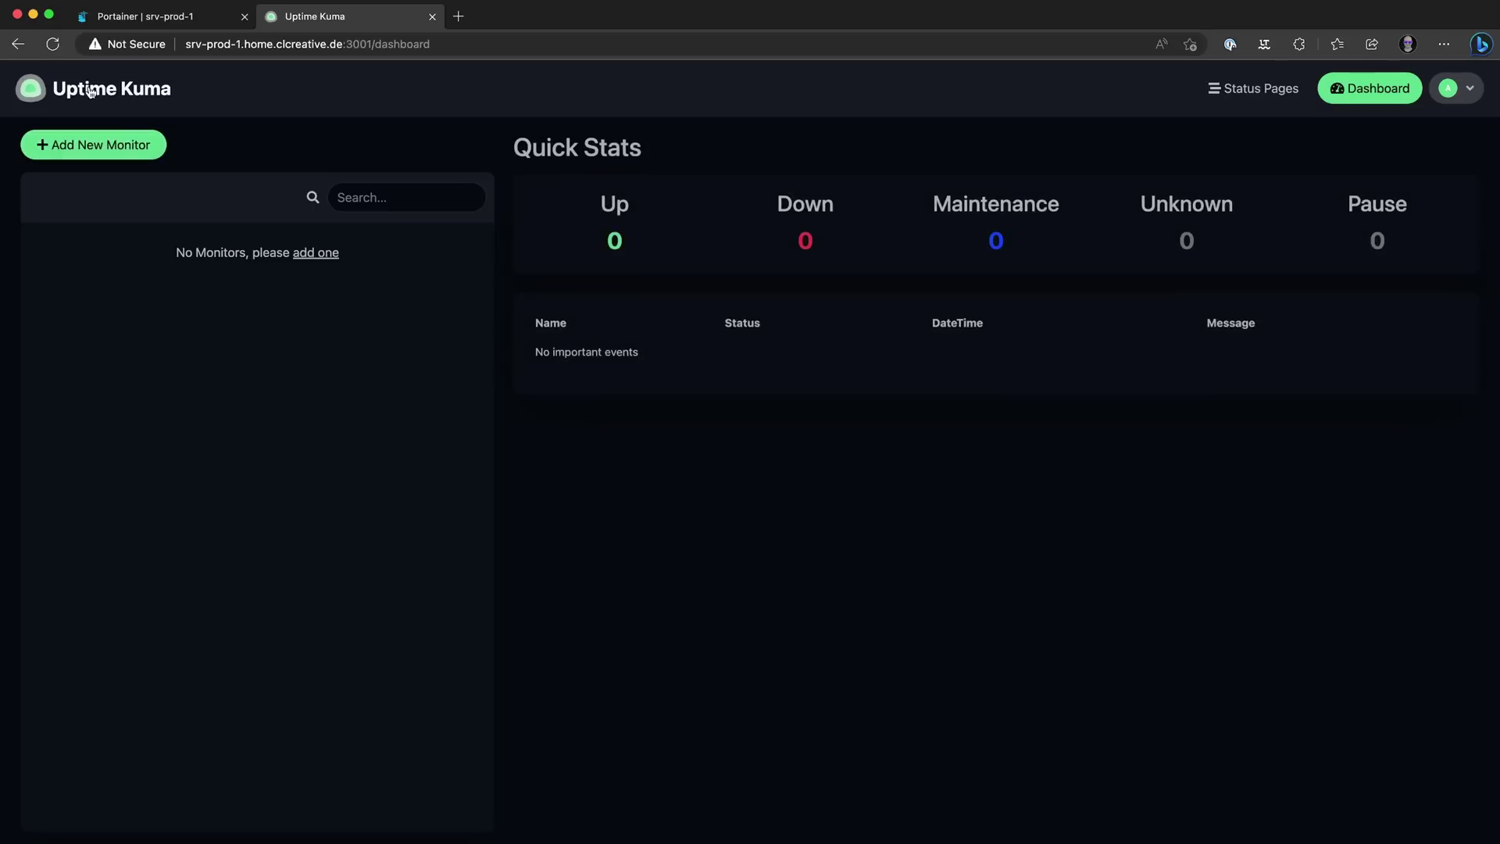
In Settings > Appearance, switch the theme to Light and then back to Dark
left_click(1436, 98)
left_click(1399, 200)
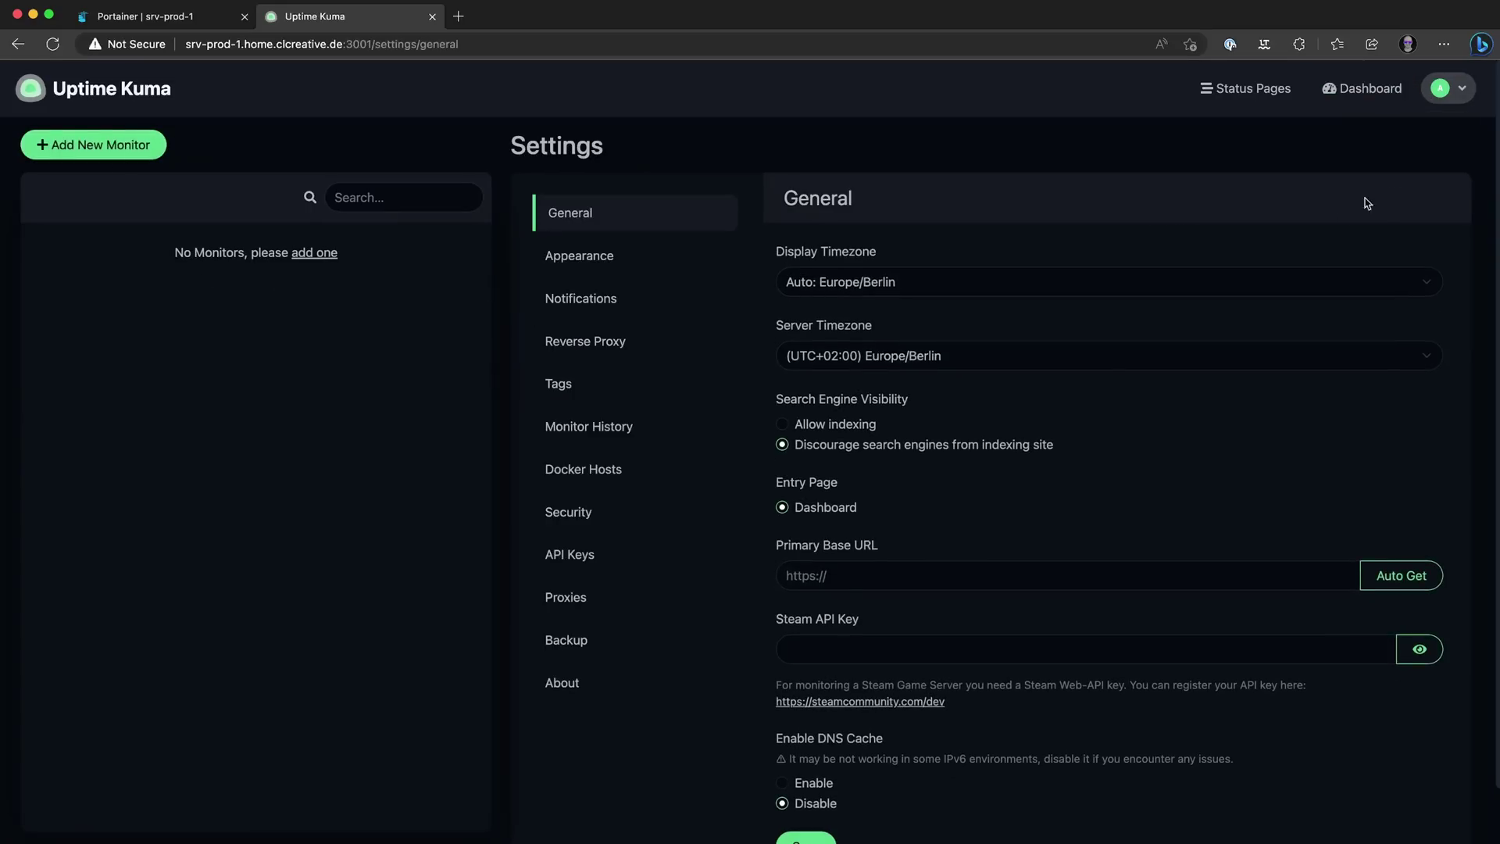
left_click(612, 266)
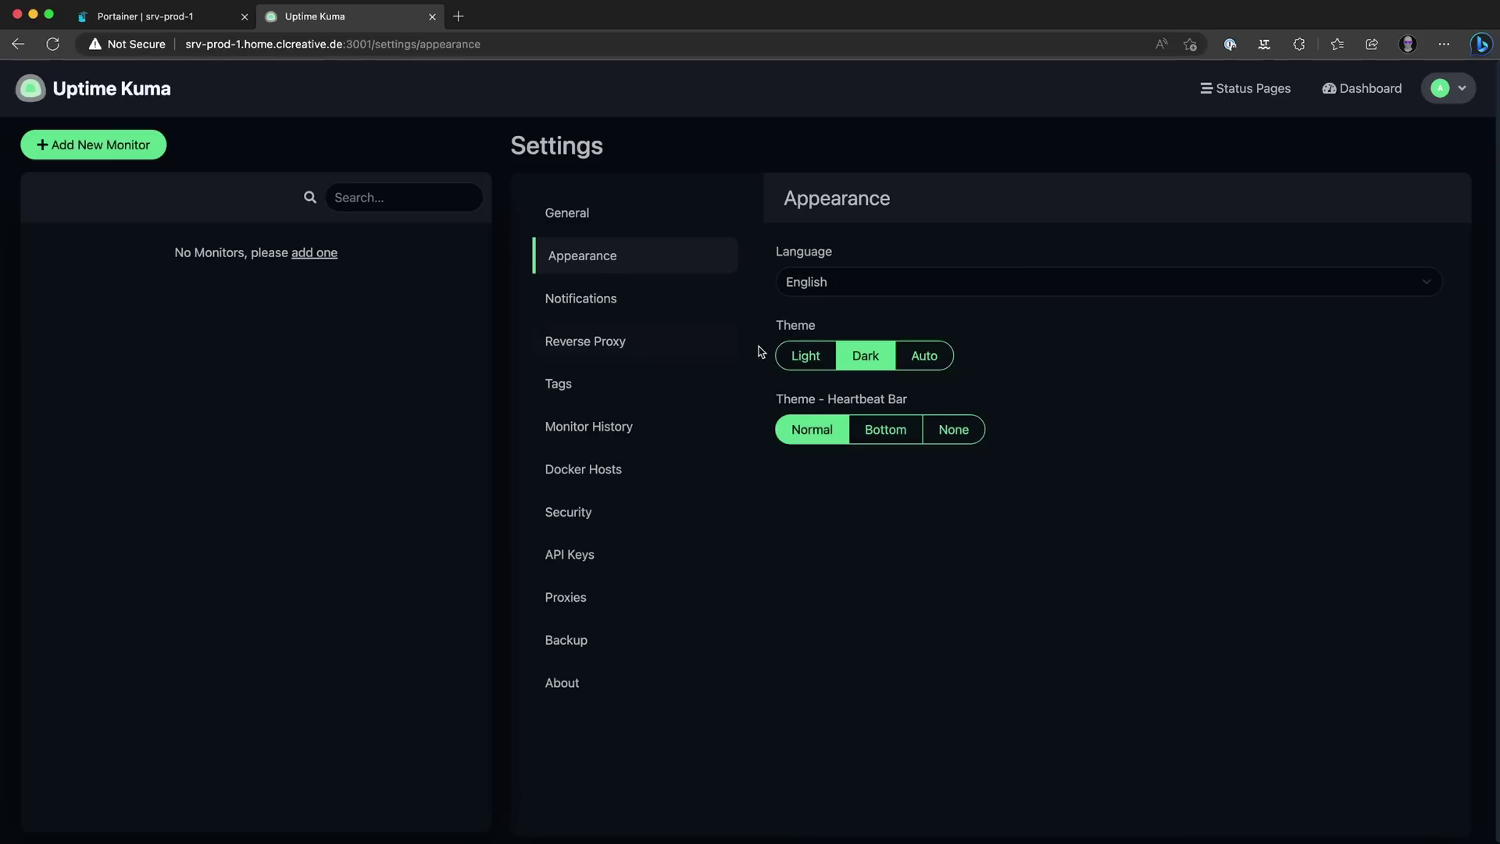
left_click(826, 357)
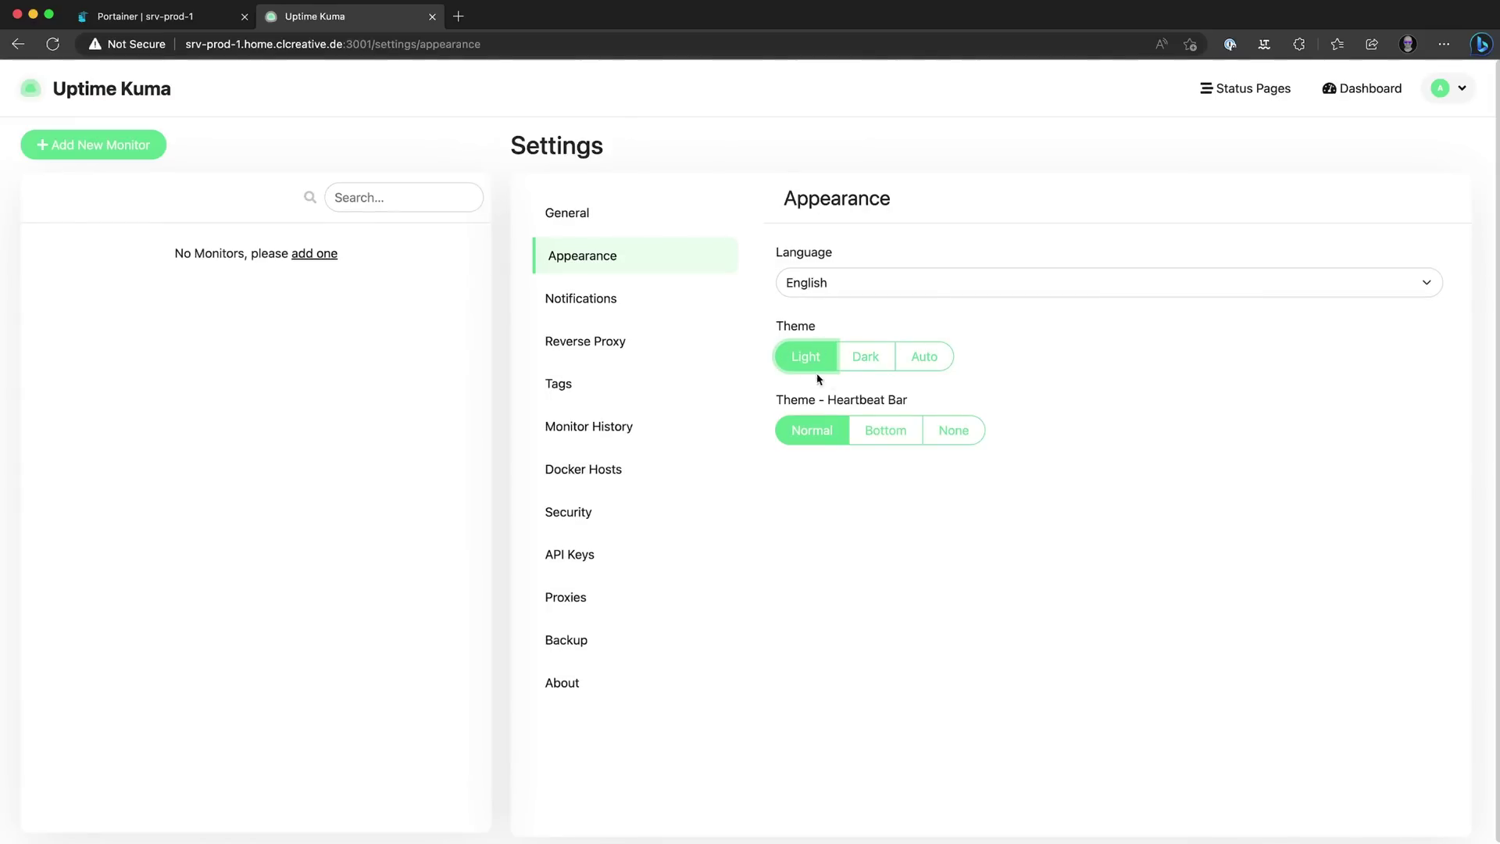
left_click(864, 359)
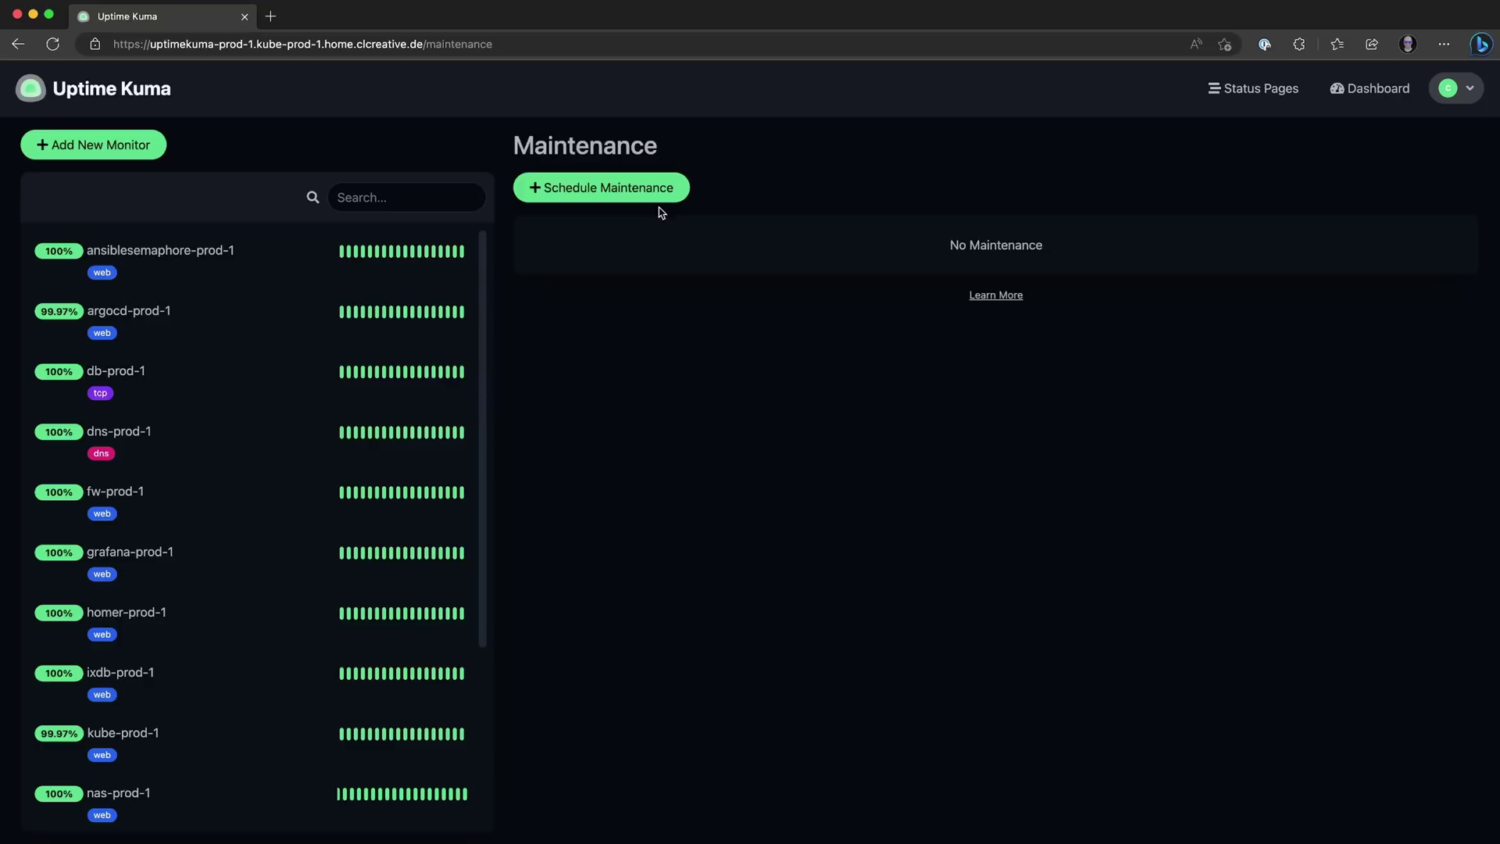
Start a new maintenance window titled 'Upgrading test'
left_click(622, 191)
left_click(568, 224)
type("Upgrading test")
Pick prx-prod-1, nas-prod-1 and portainer-prod-1 as the maintenance's affected monitors
left_click(606, 532)
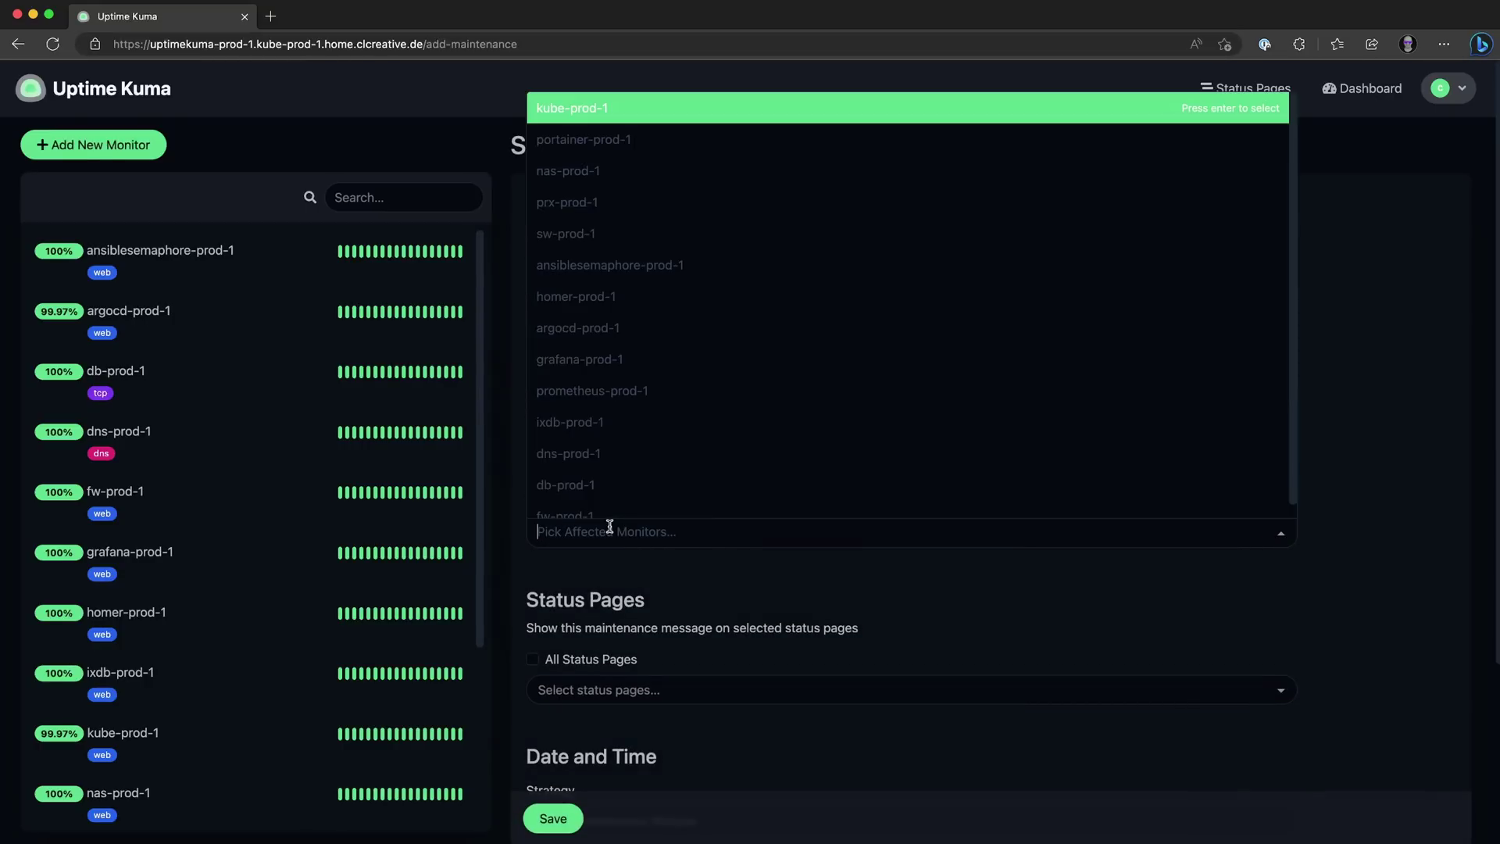
left_click(604, 202)
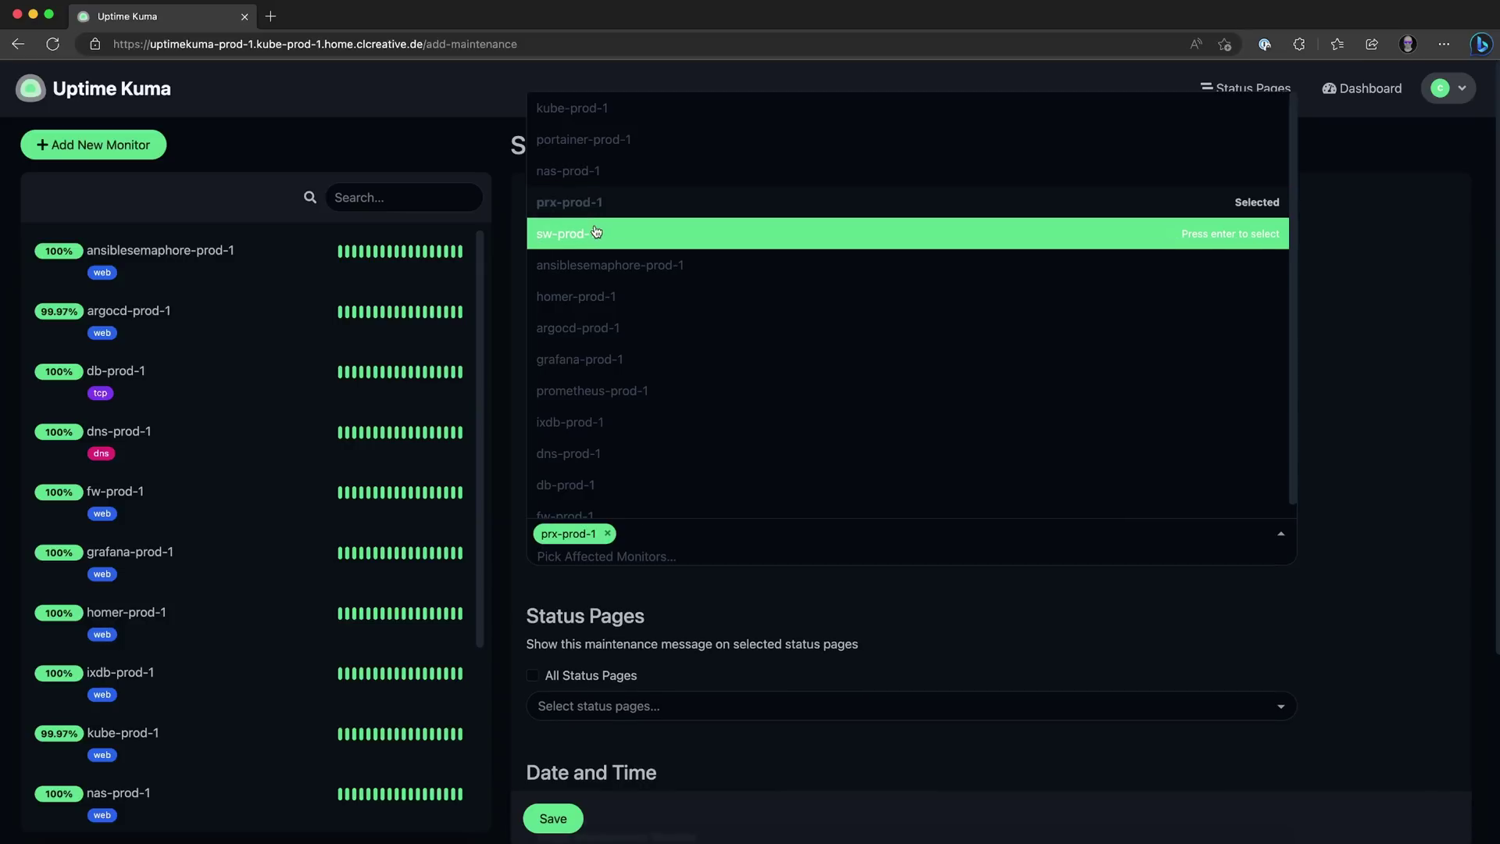
left_click(602, 169)
left_click(602, 148)
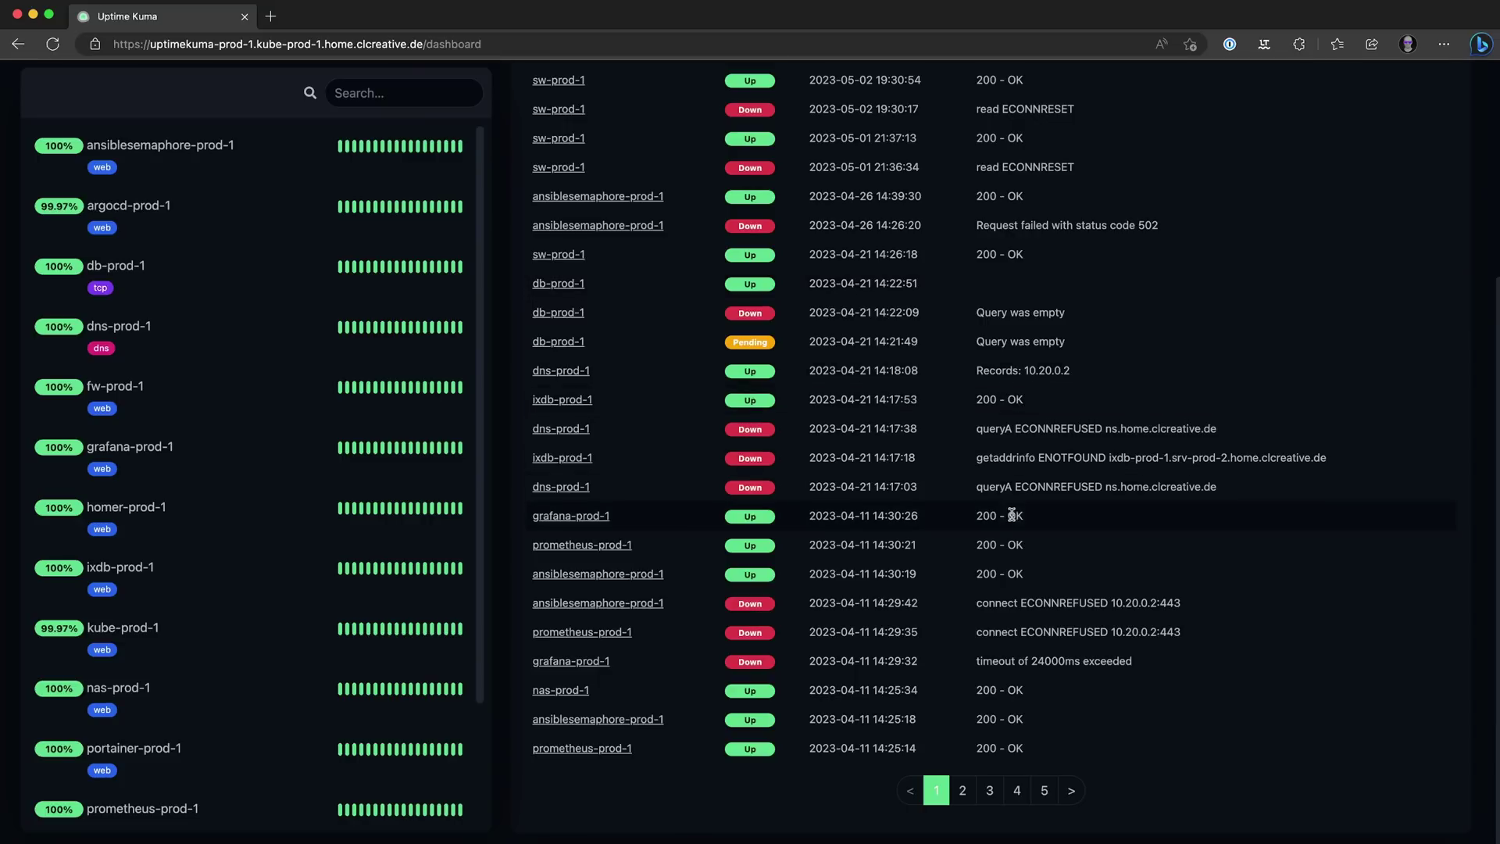
left_click_drag(1224, 496, 975, 488)
scroll(996, 401, "up", 3)
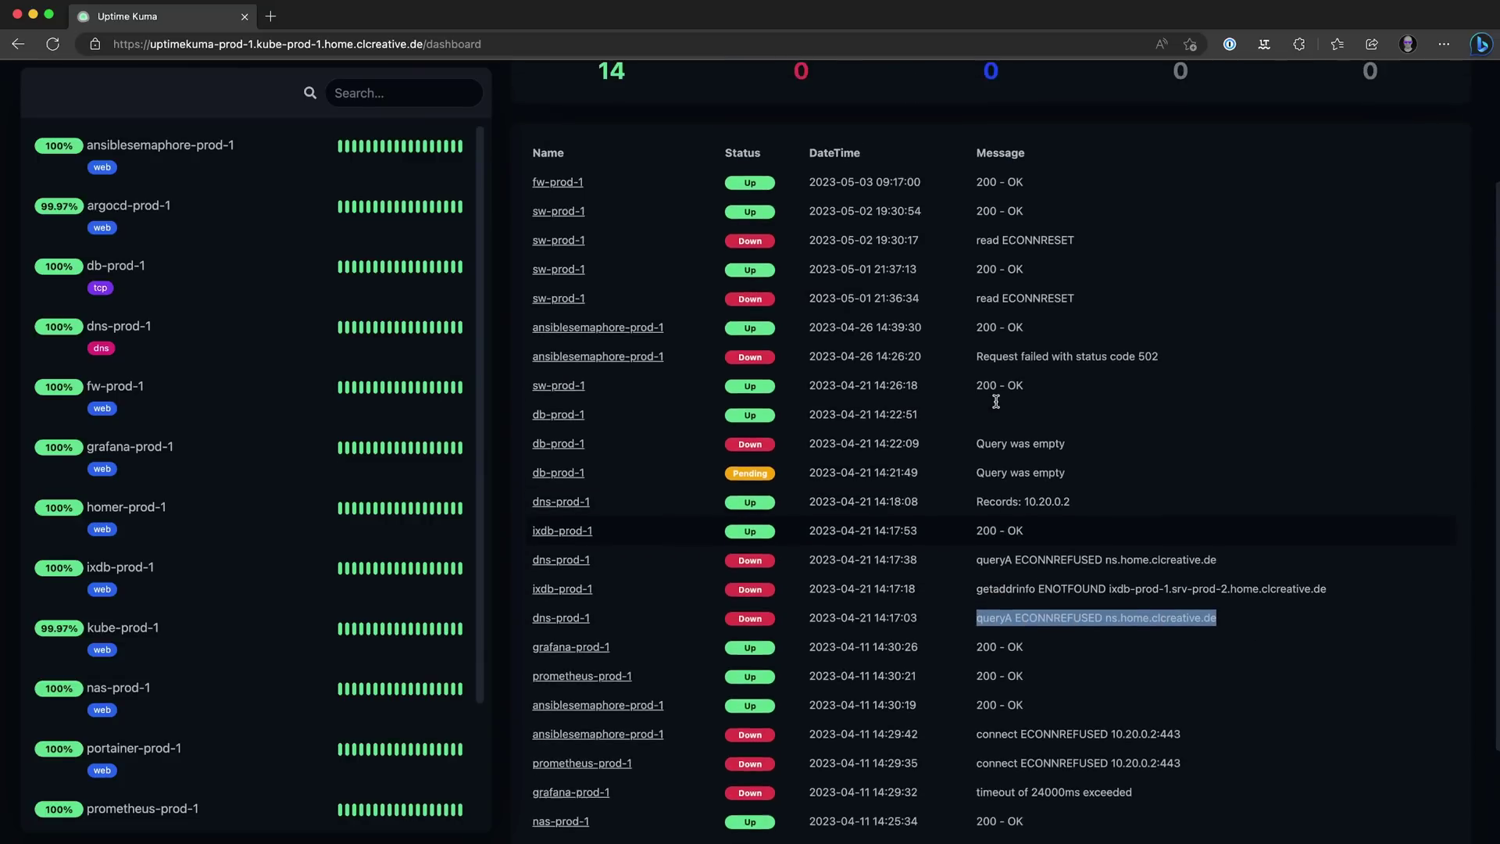
left_click(559, 341)
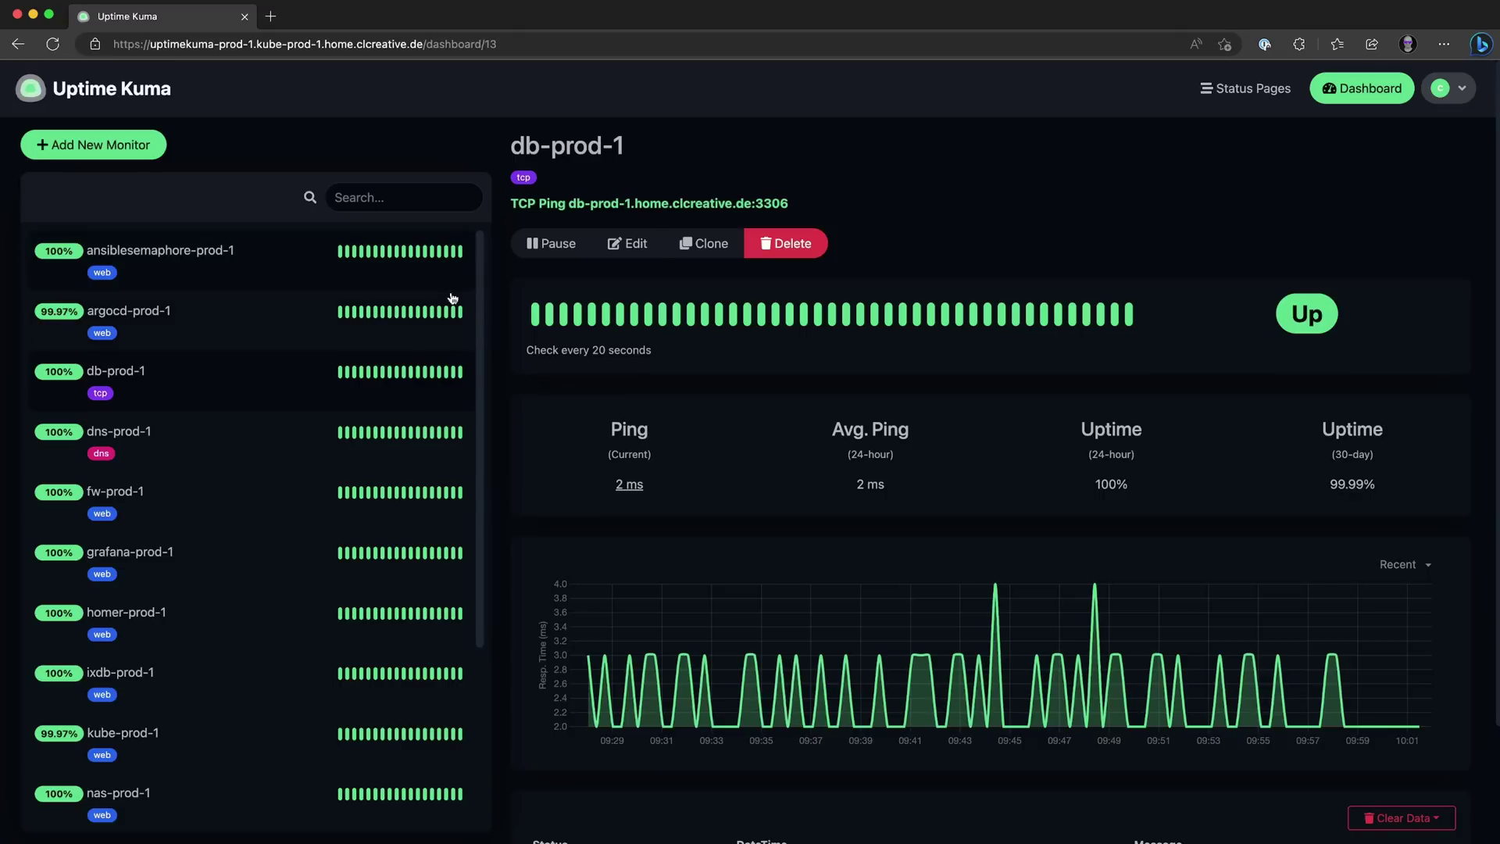
left_click(368, 519)
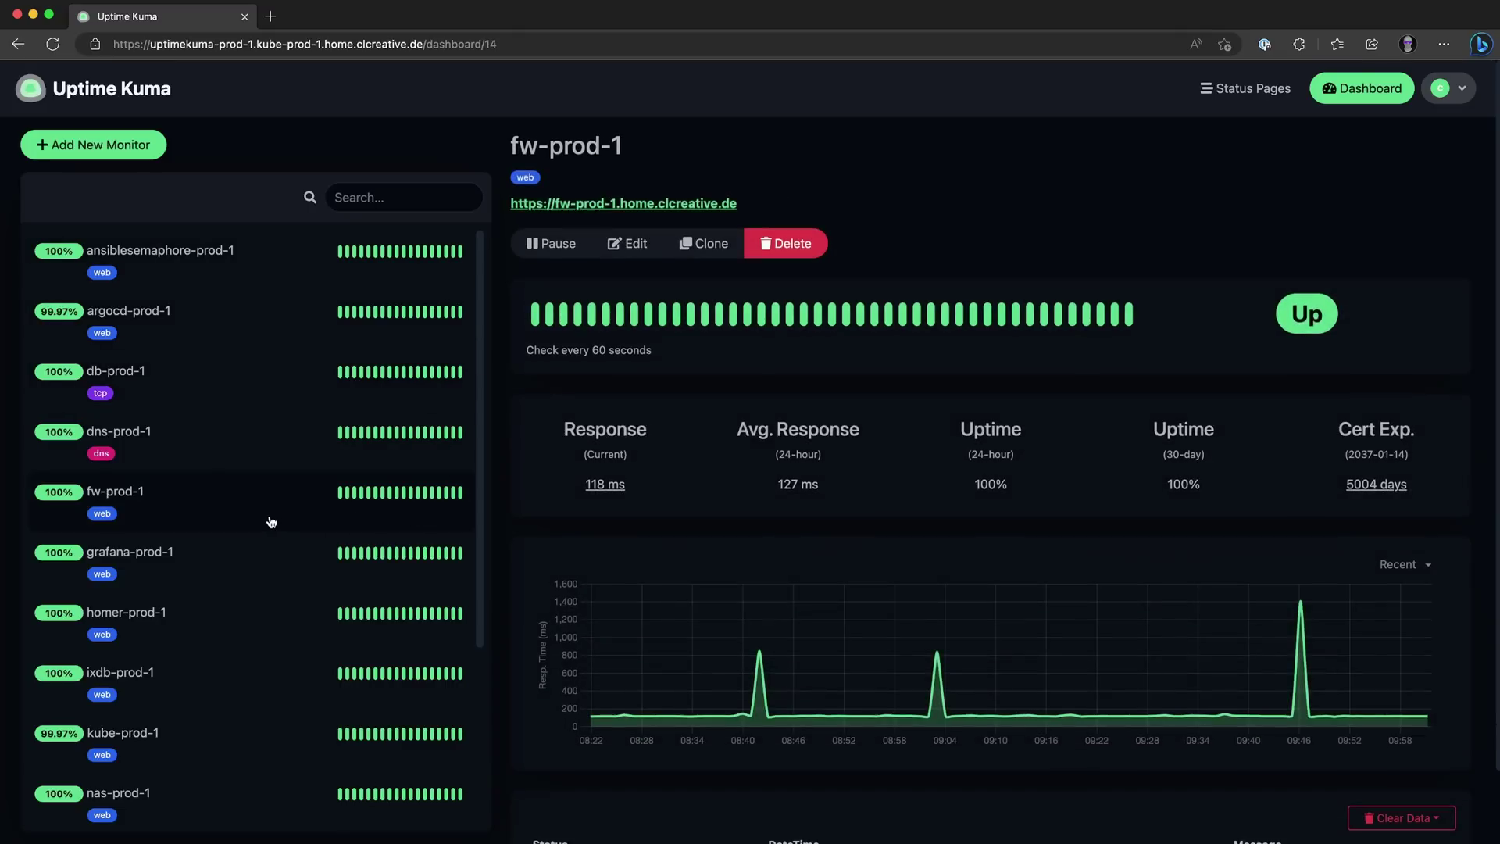
left_click(230, 569)
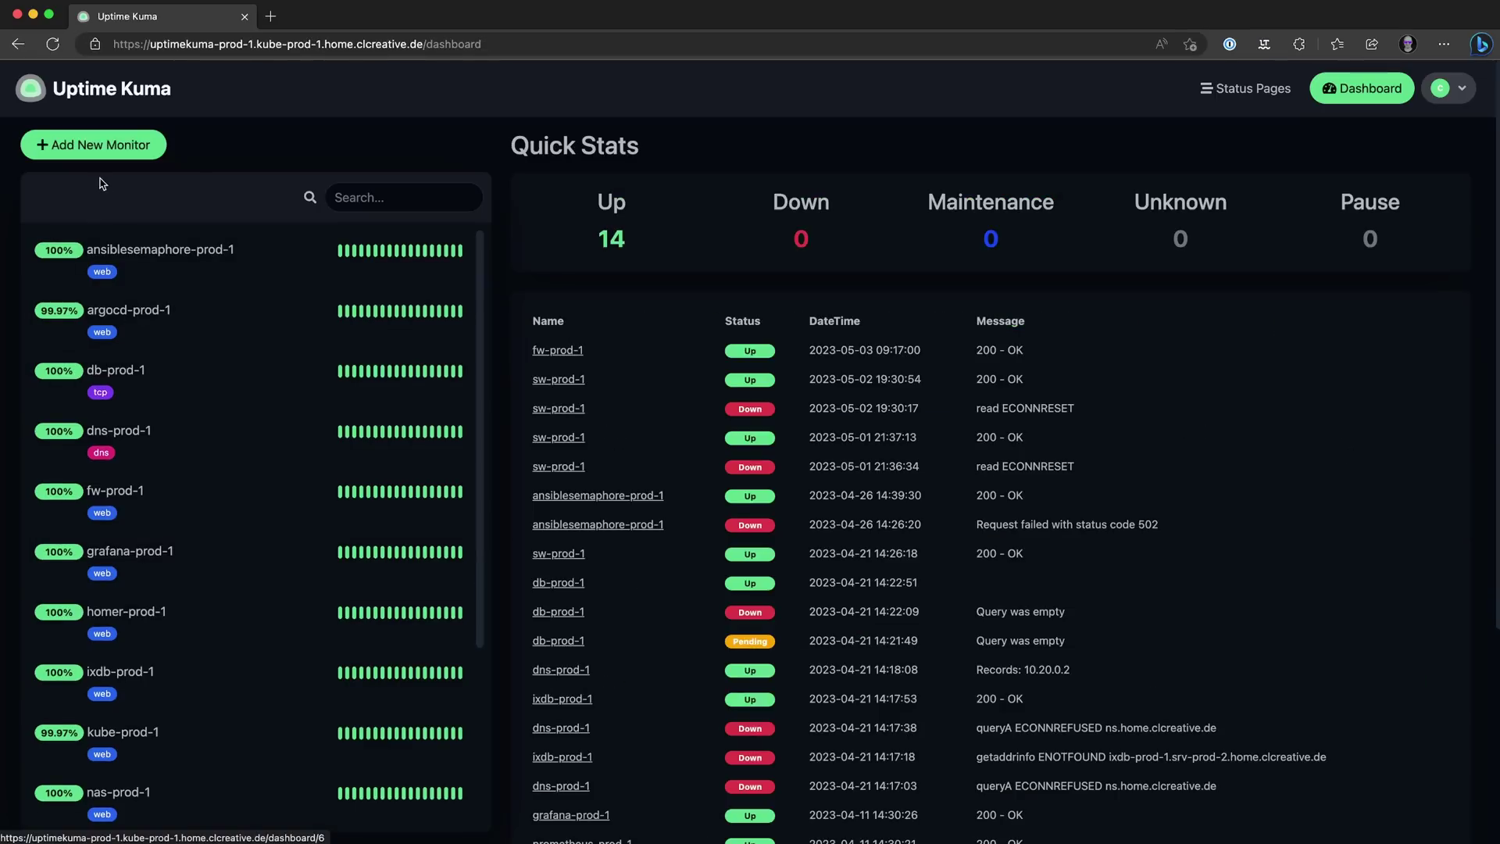
Open Add New Monitor and review the Monitor Type list, leaving HTTP(s) selected
left_click(63, 151)
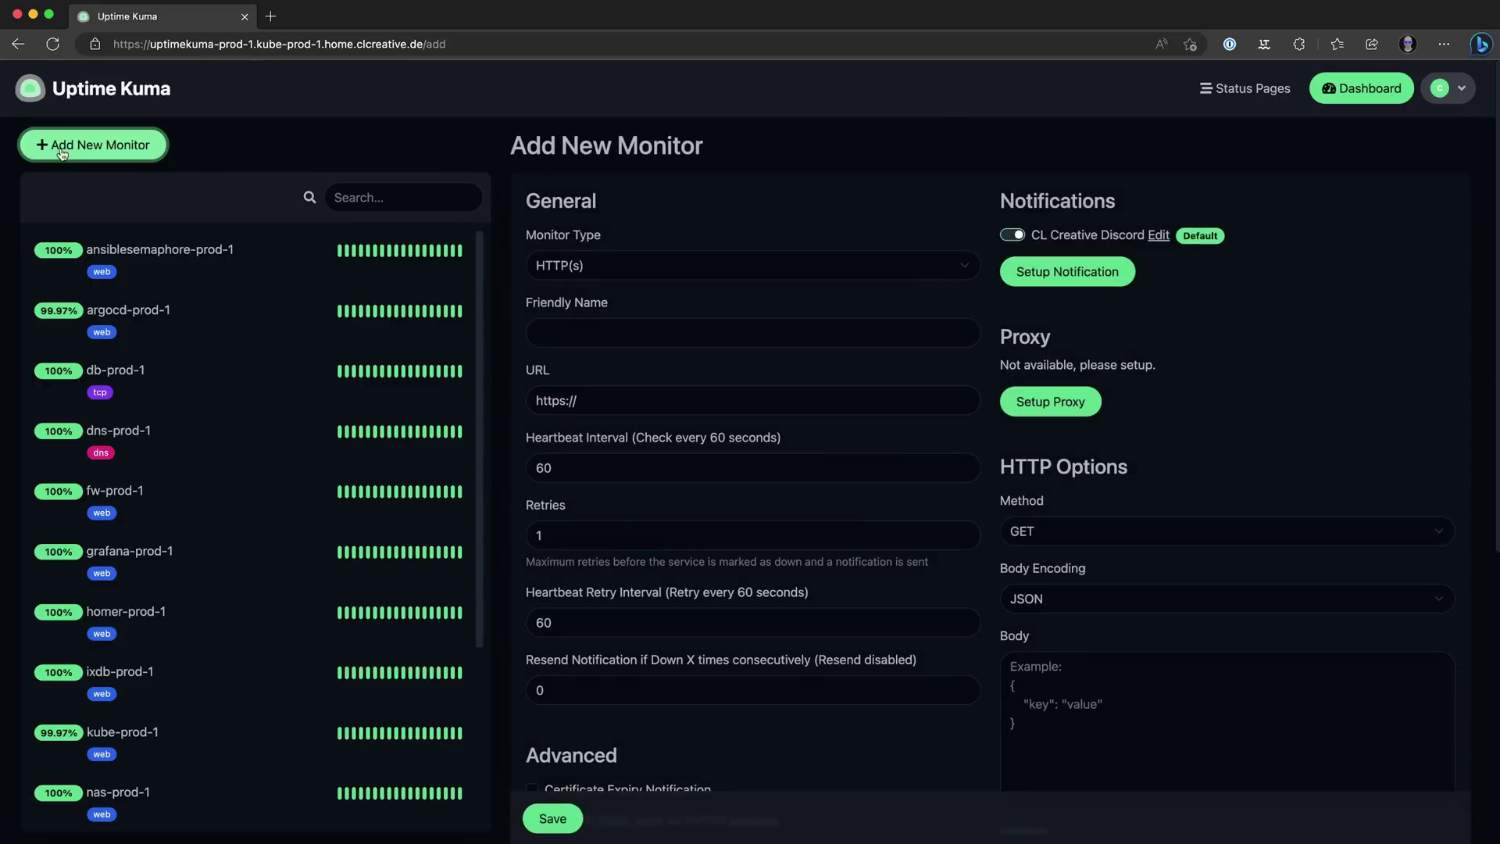
left_click(573, 269)
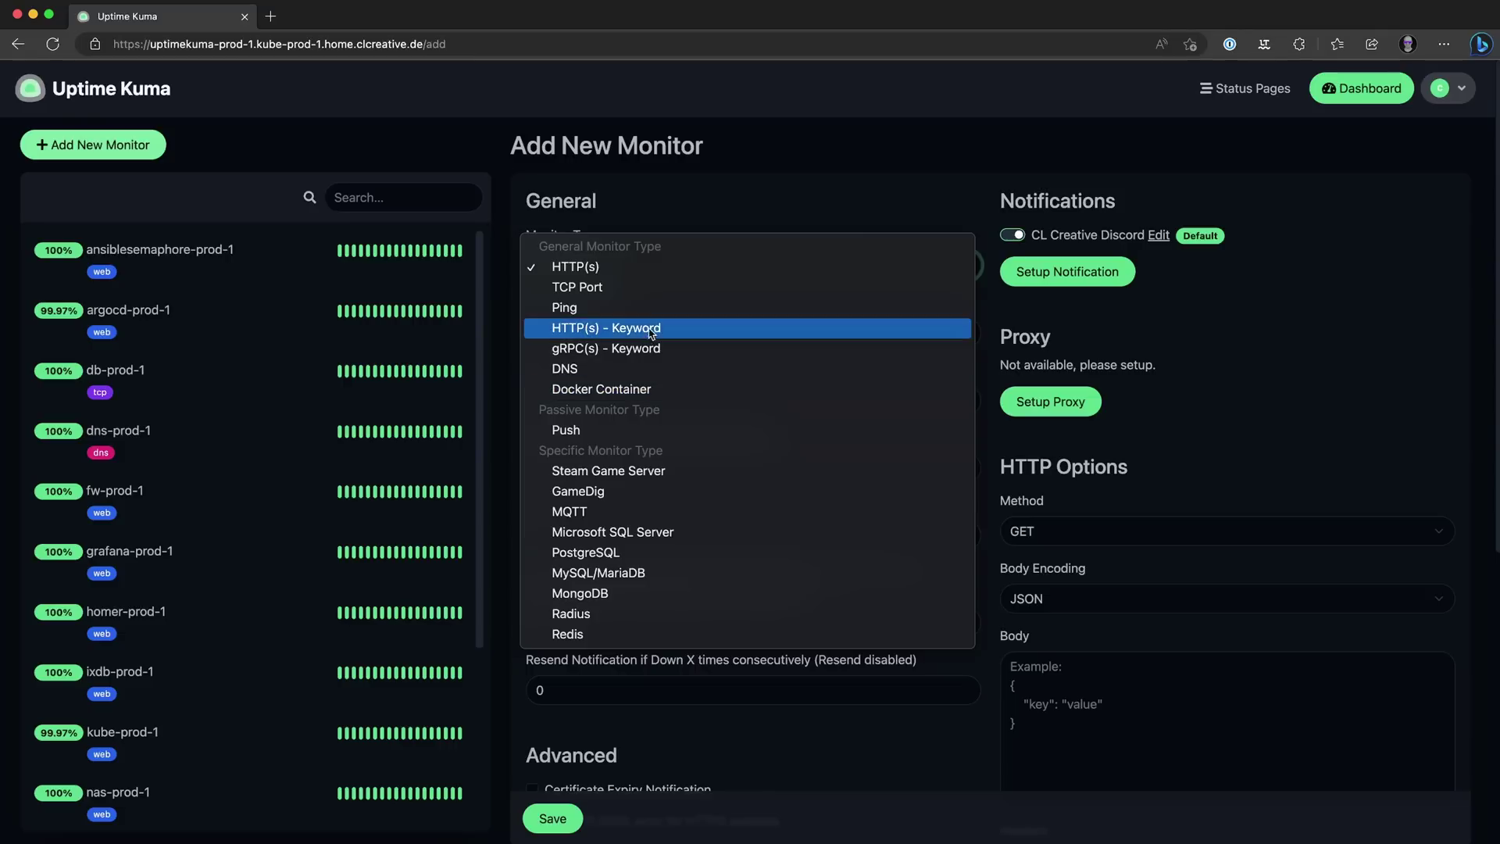
left_click(636, 211)
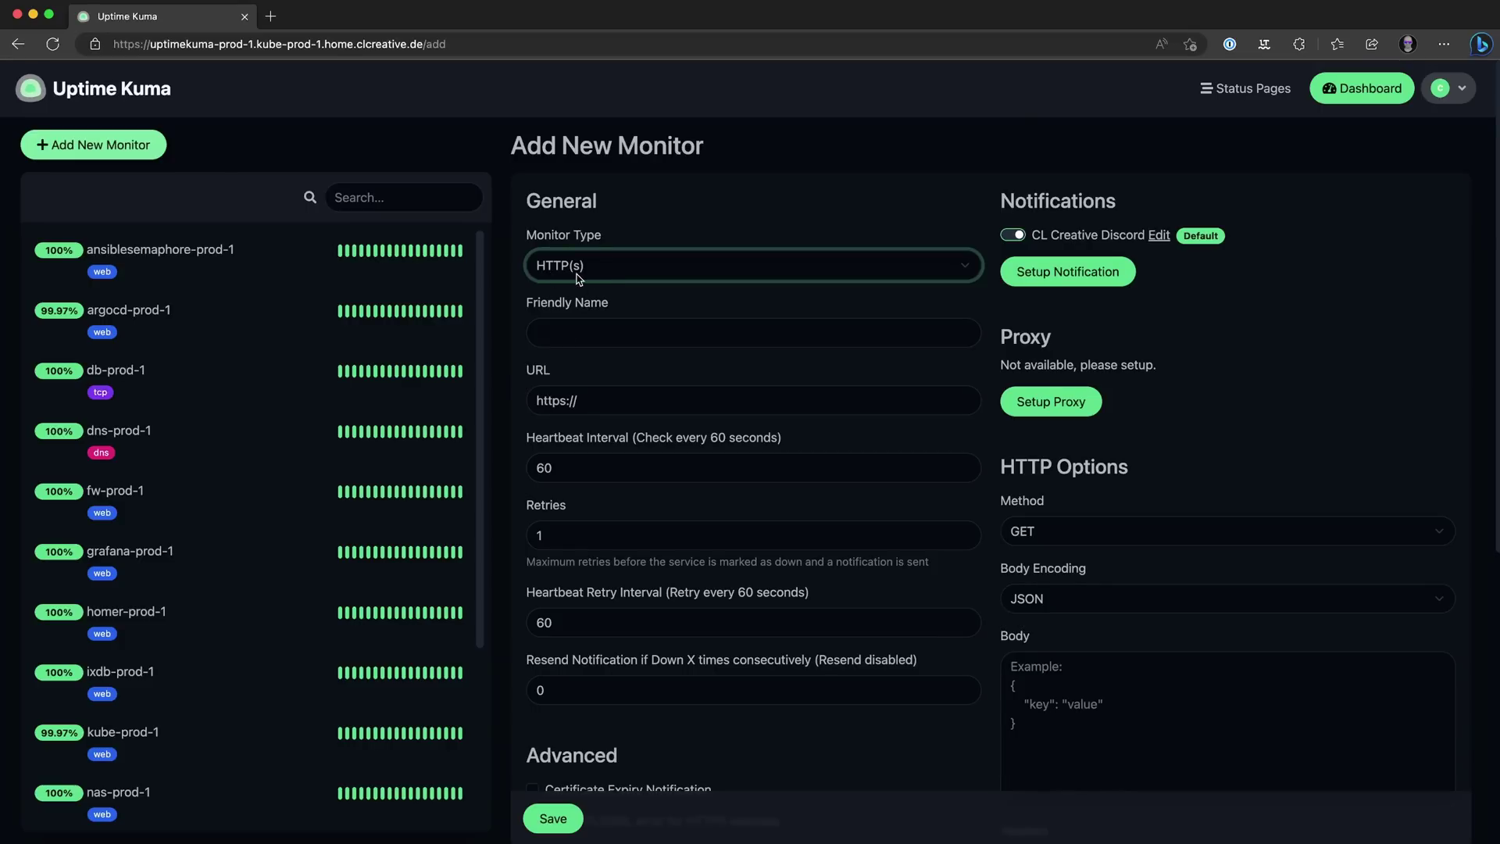
Select portainer-prod-1 in the monitor list and open its Edit form
scroll(113, 375, "down", 3)
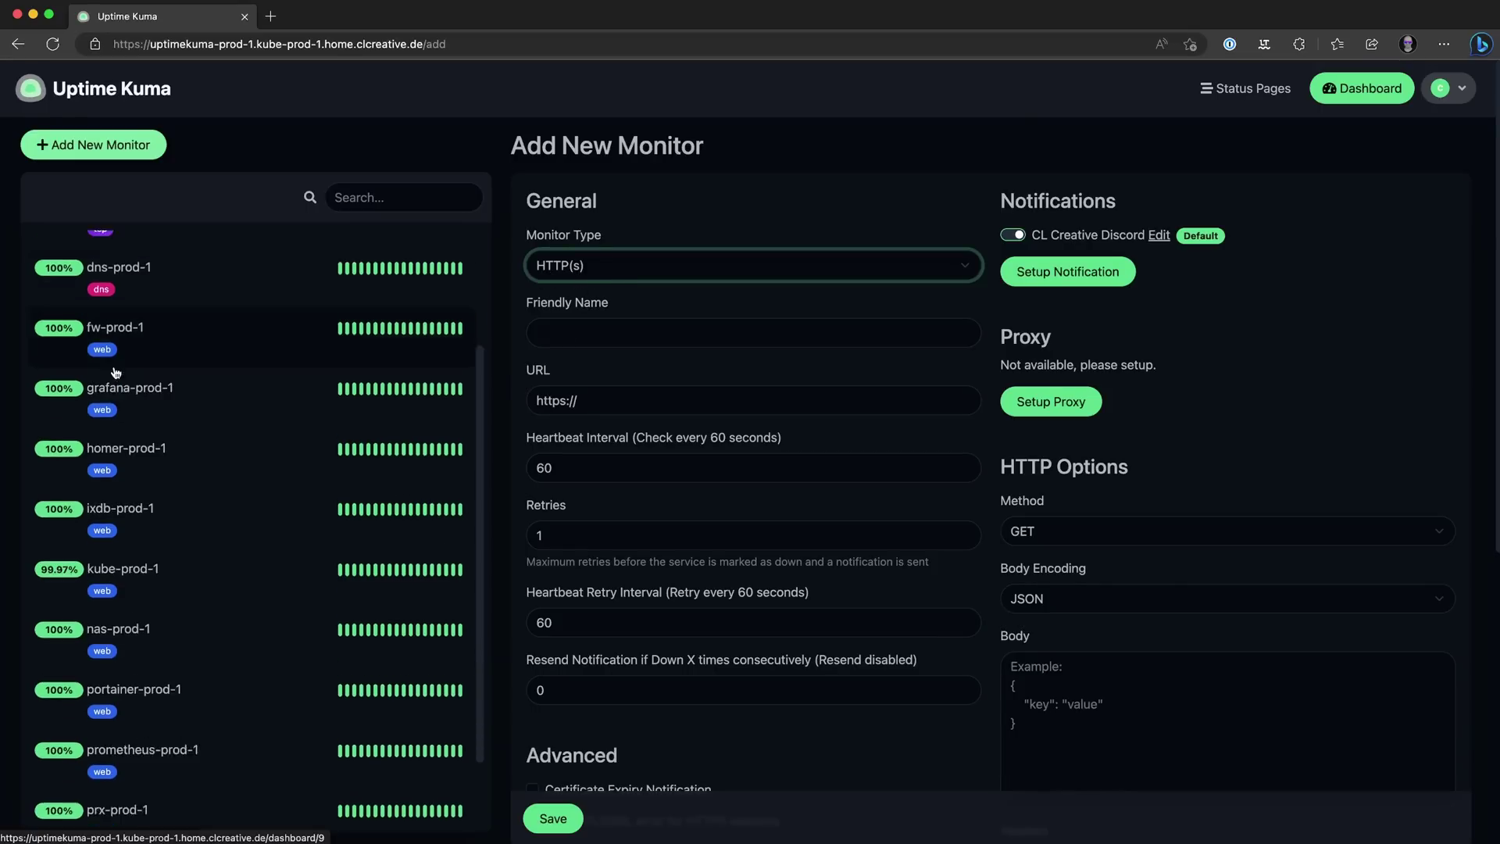
left_click(164, 632)
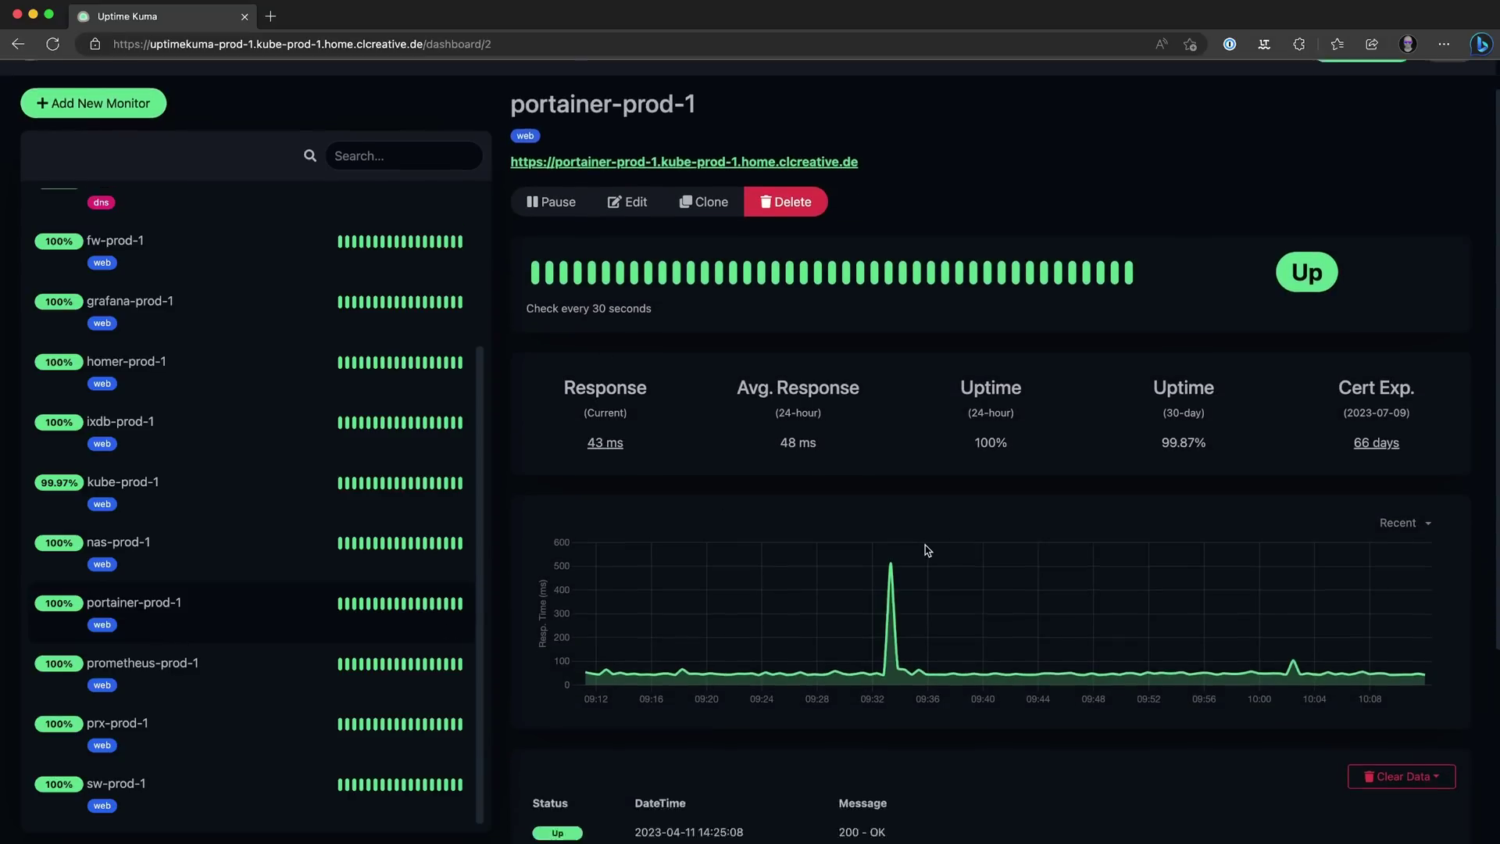
scroll(927, 549, "down", 2)
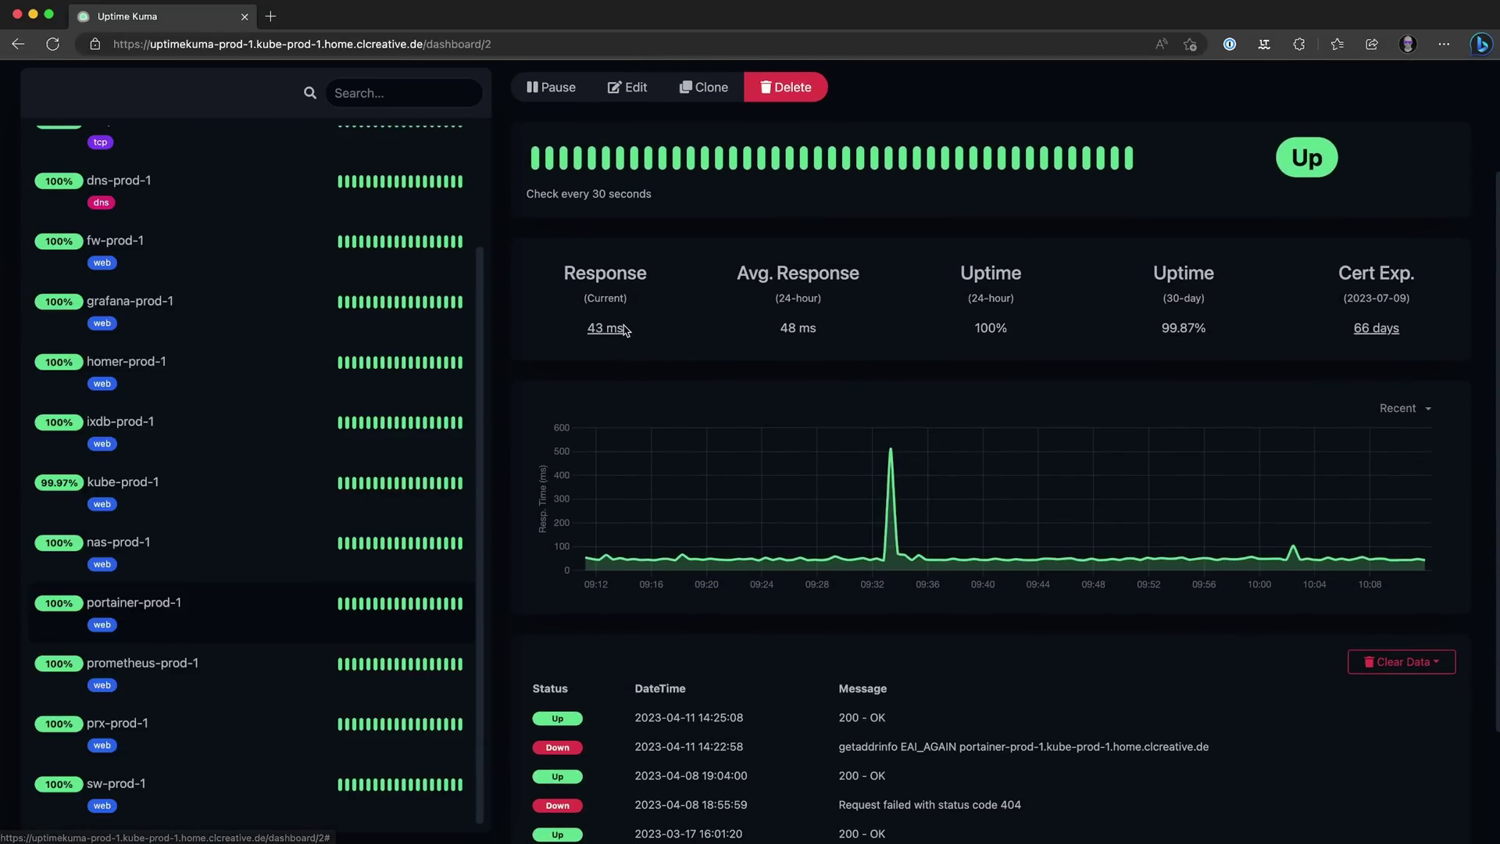
scroll(873, 349, "up", 2)
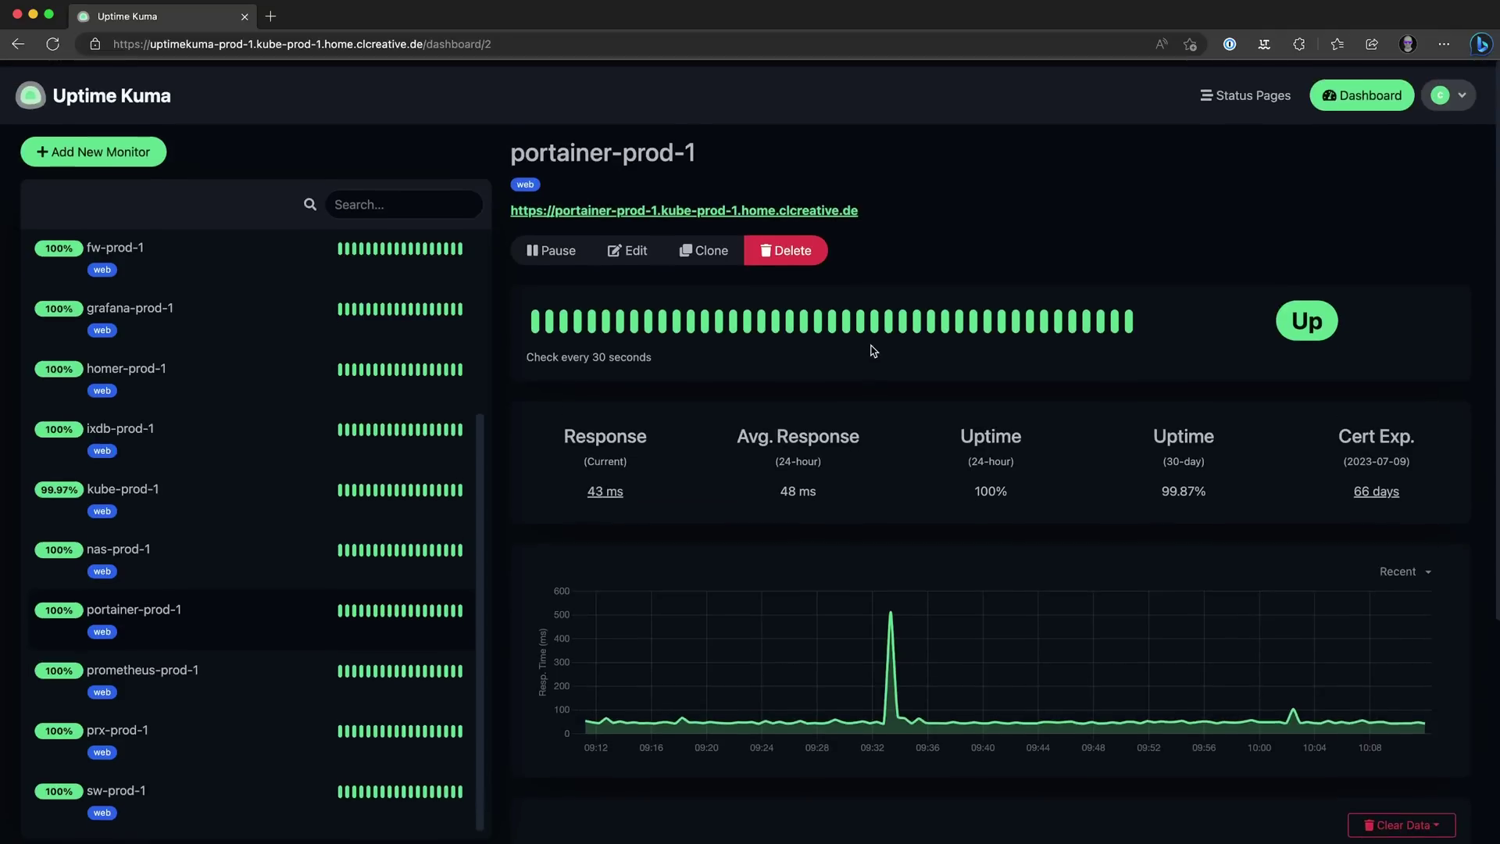
left_click(632, 251)
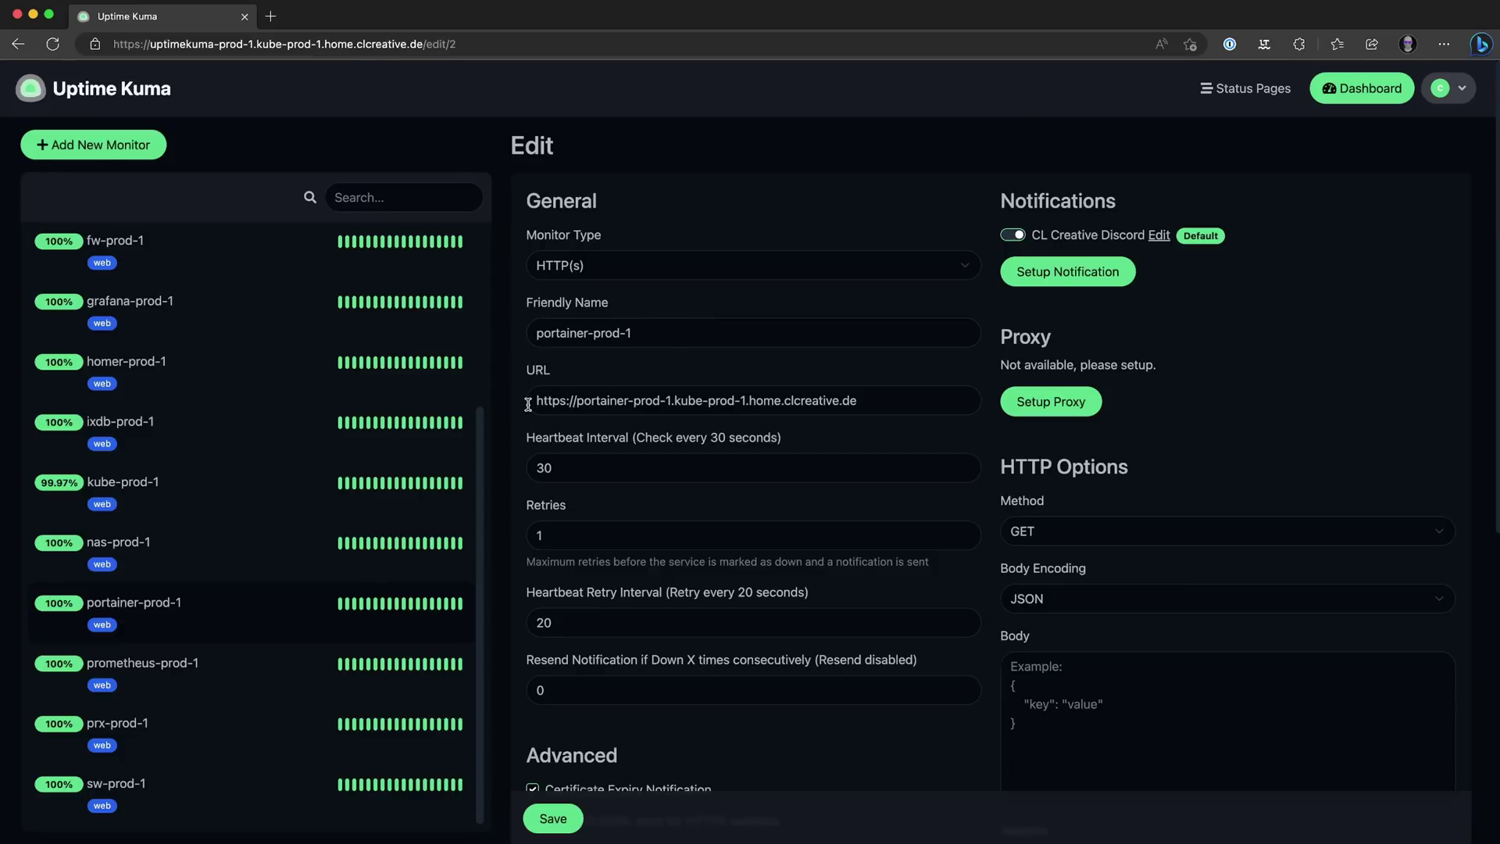
Highlight the monitor URL, then try heartbeat intervals of 20 and 60 seconds
left_click_drag(528, 404, 850, 399)
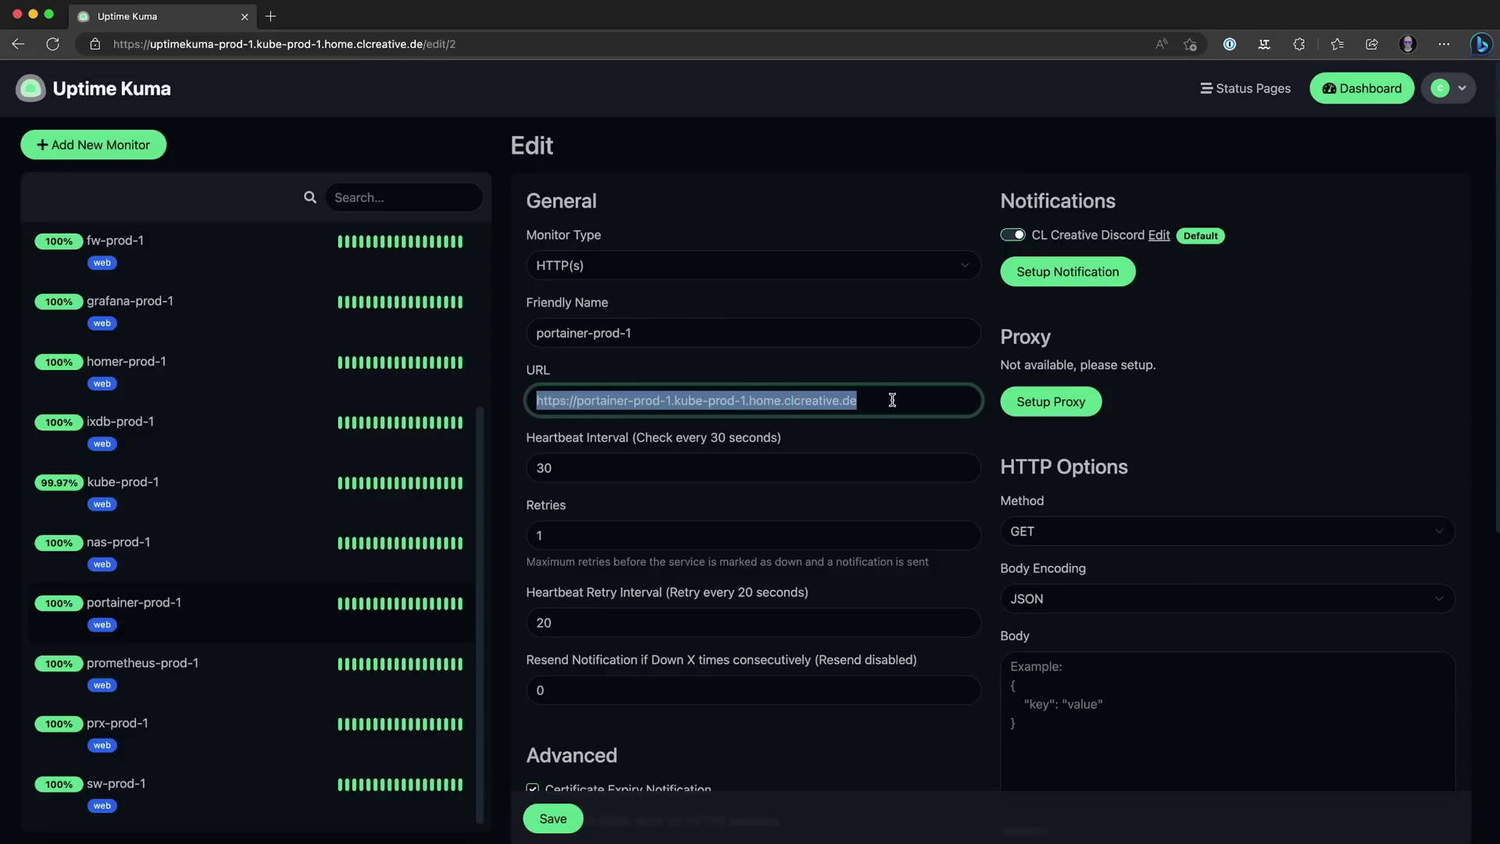
left_click(820, 431)
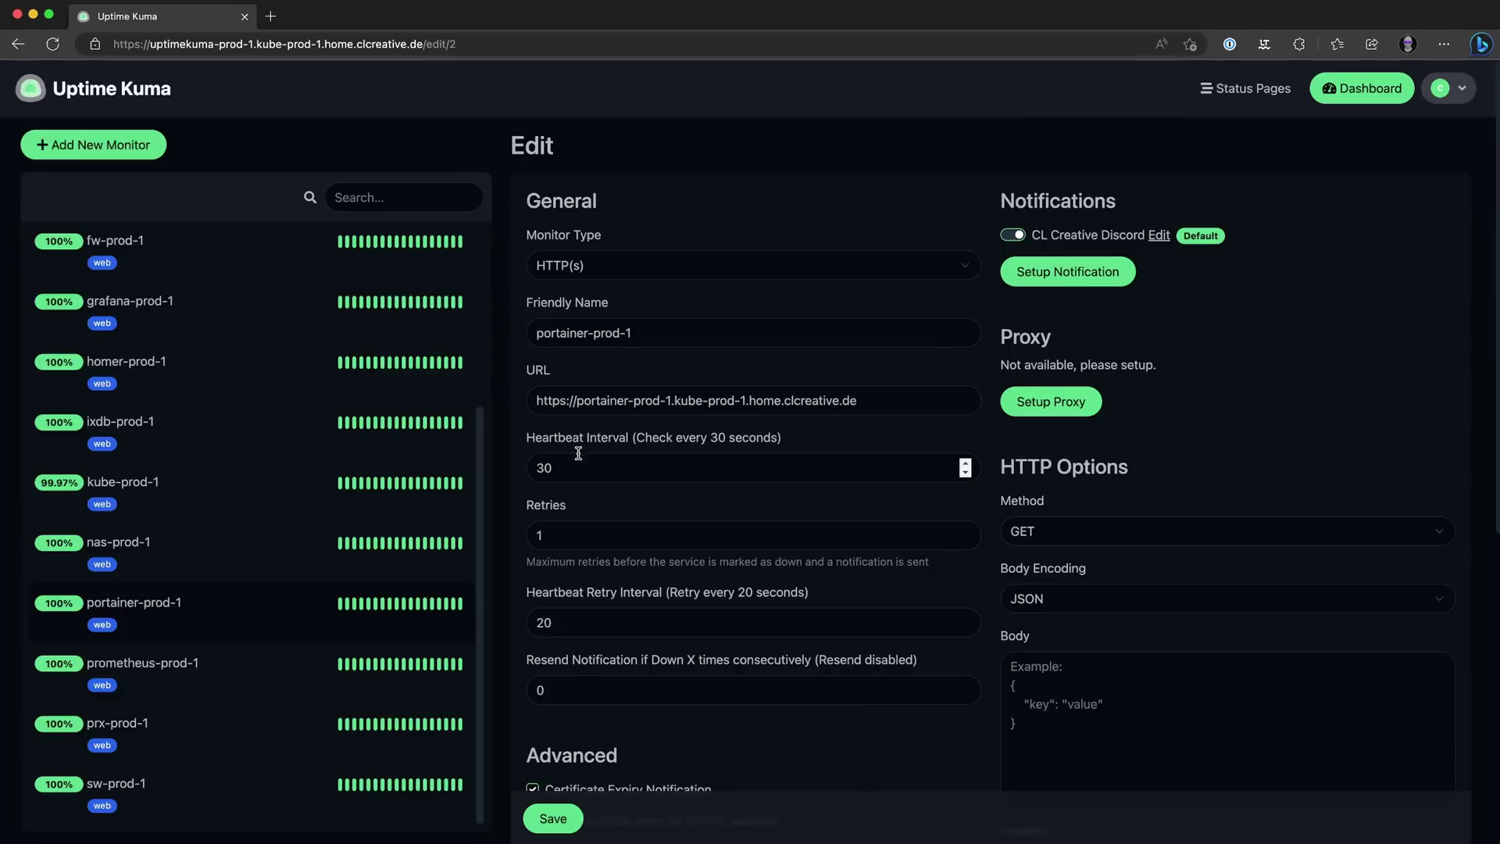
double_click(537, 466)
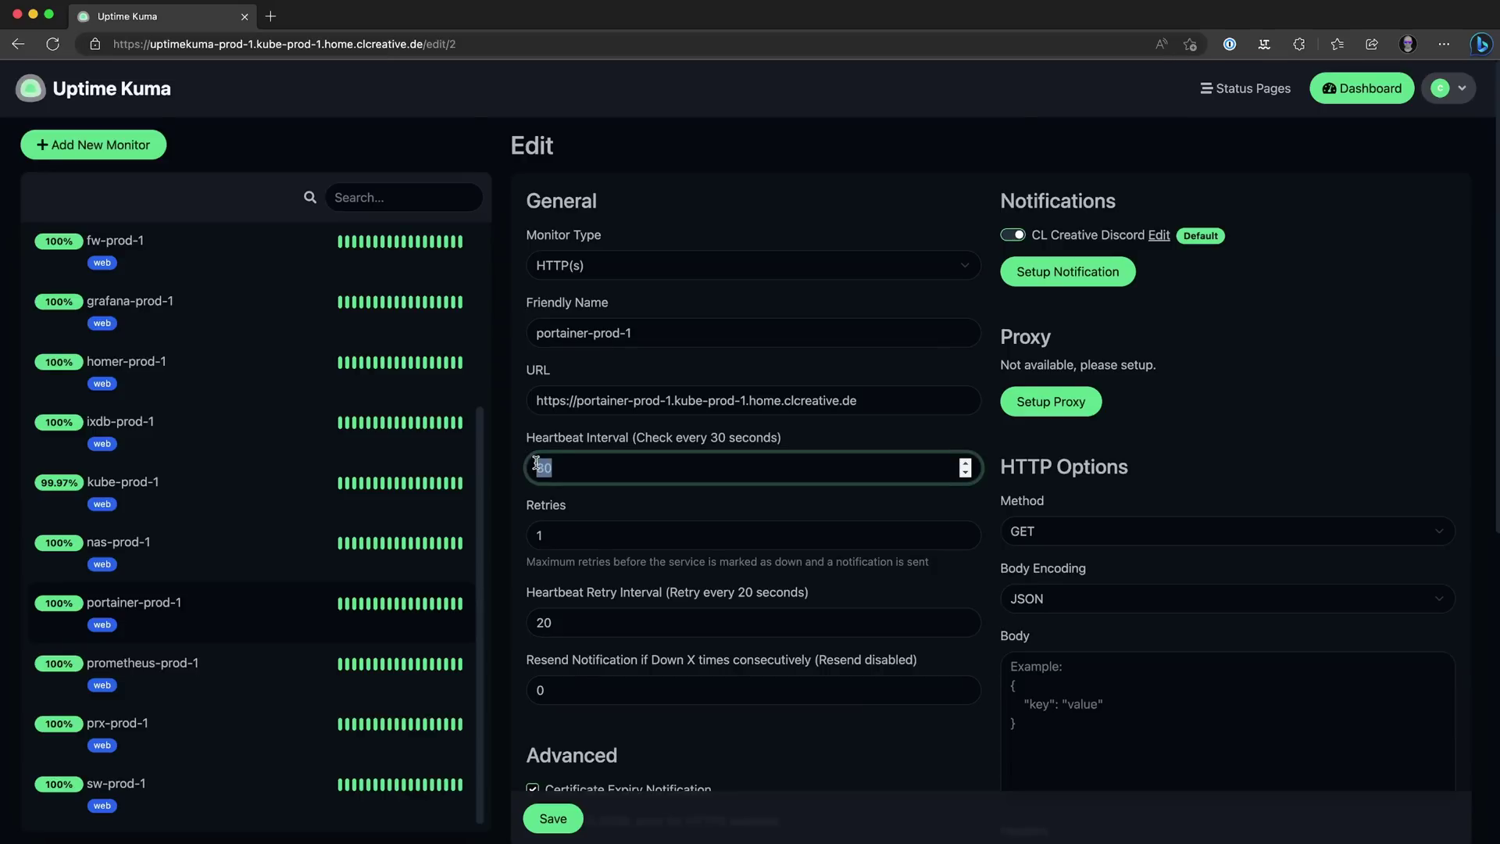
type("20")
key("BackSpace")
key("BackSpace")
type("60")
key("BackSpace")
key("BackSpace")
Set the heartbeat interval back to 30 seconds and raise retries to 2
type("30")
left_click(597, 497)
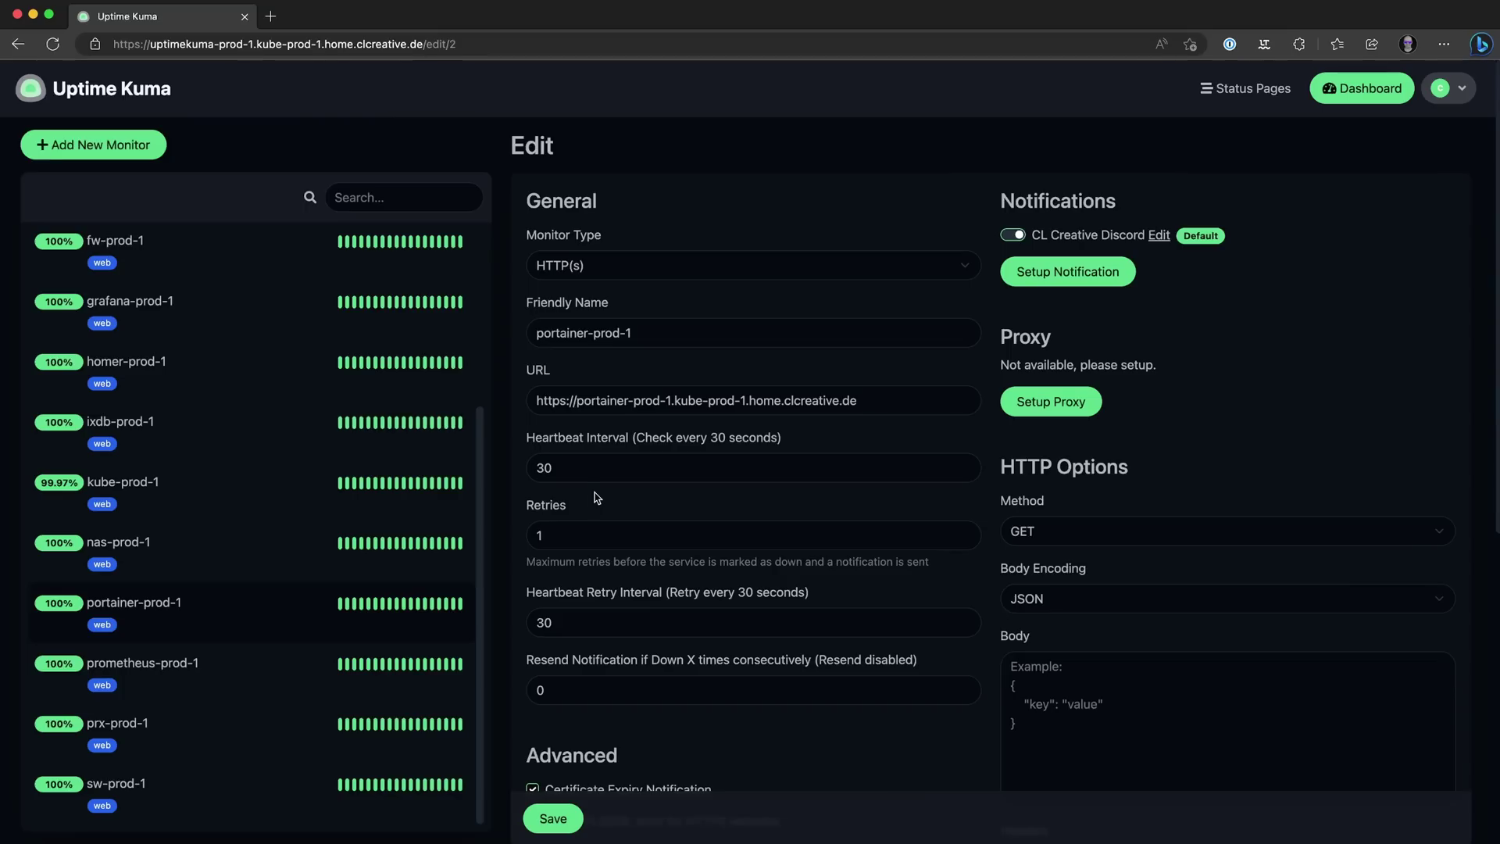
left_click(966, 532)
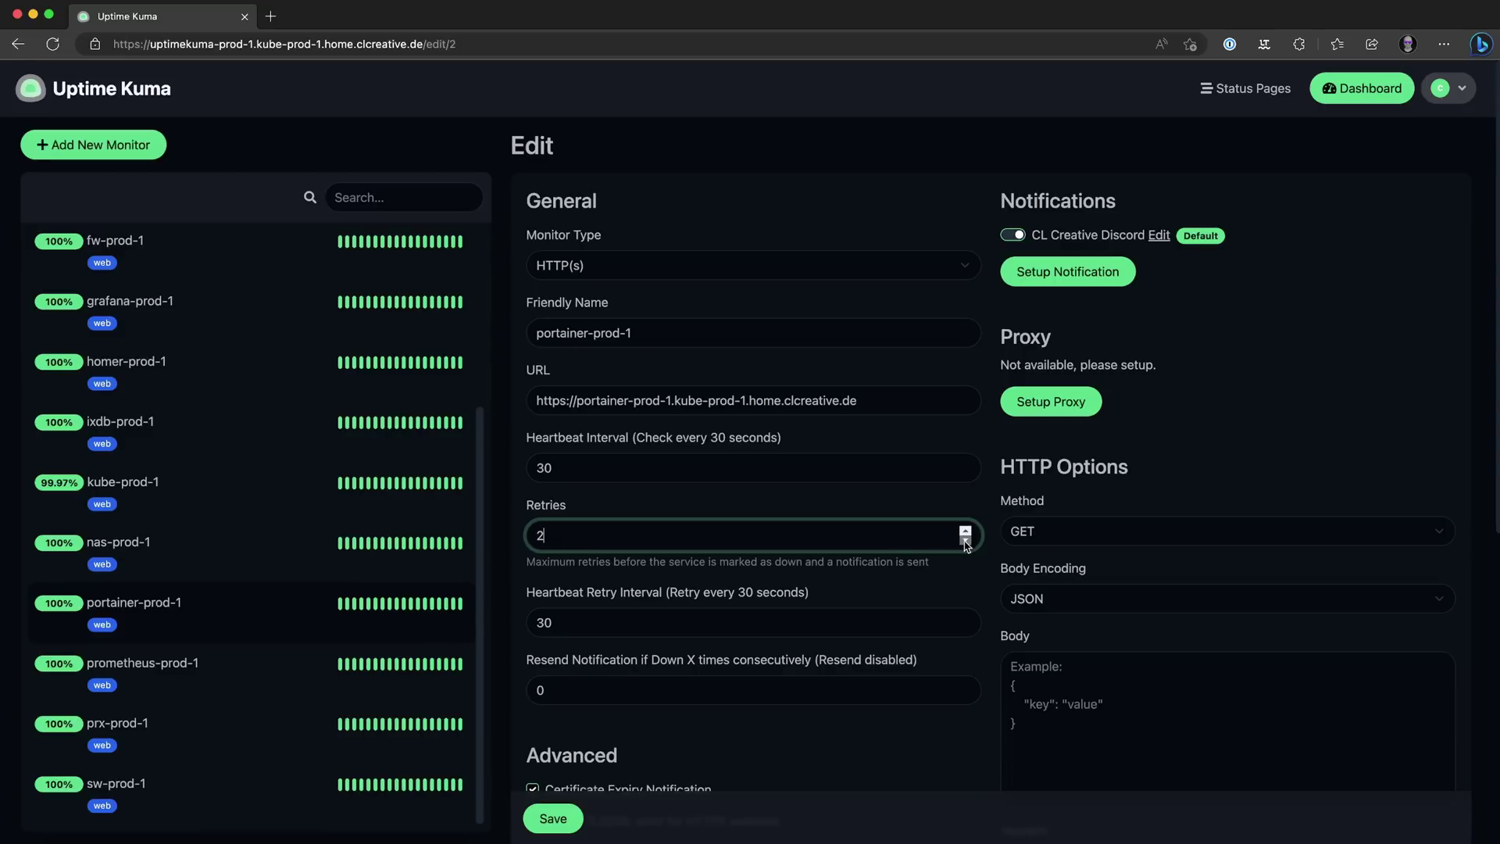
left_click(731, 561)
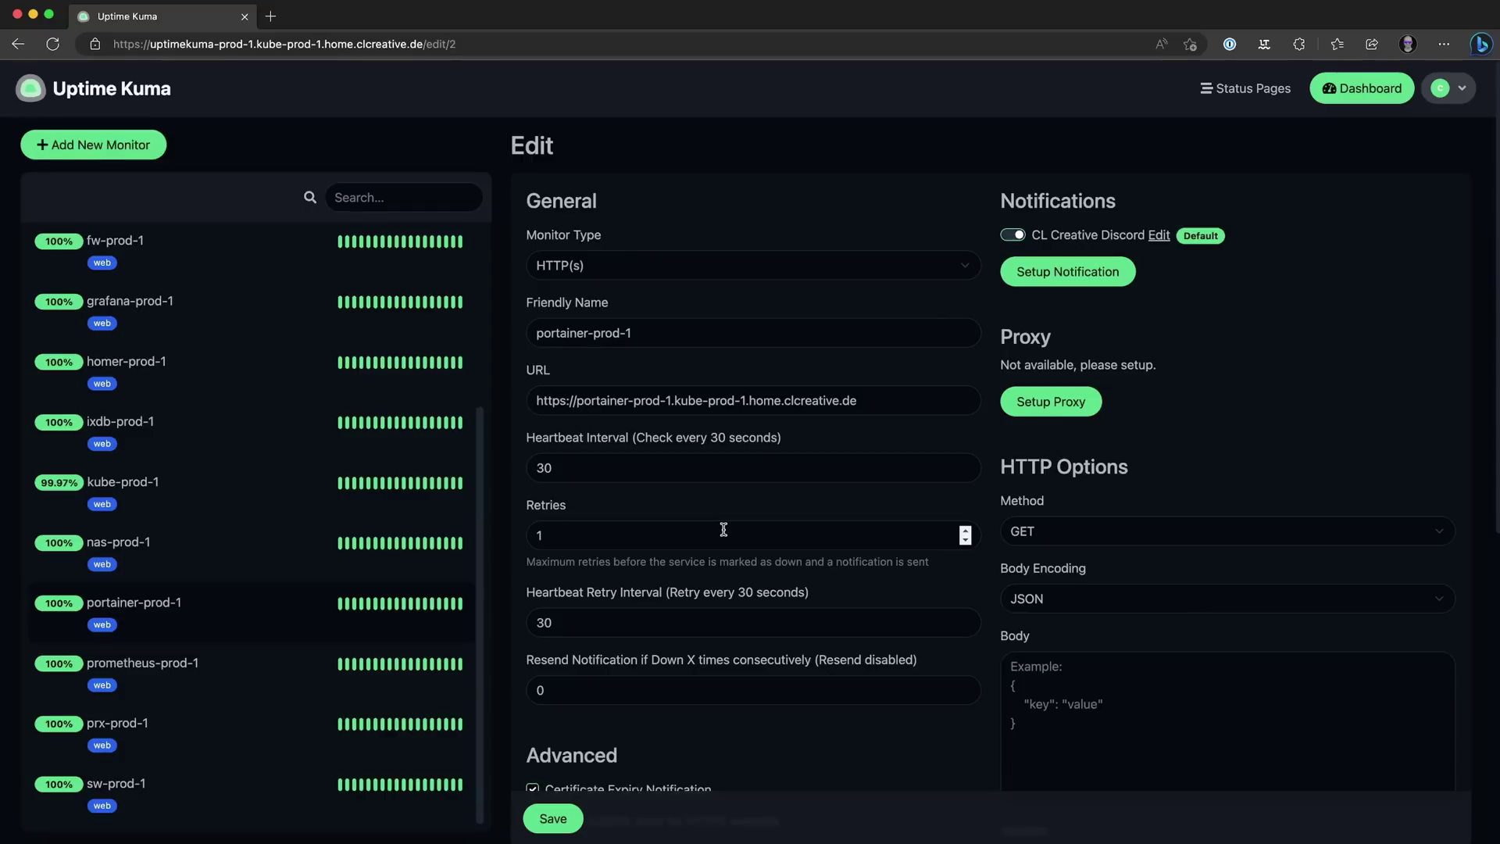
Highlight the Certificate Expiry Notification option, then open fw-prod-1's URL in a new tab
scroll(723, 530, "down", 5)
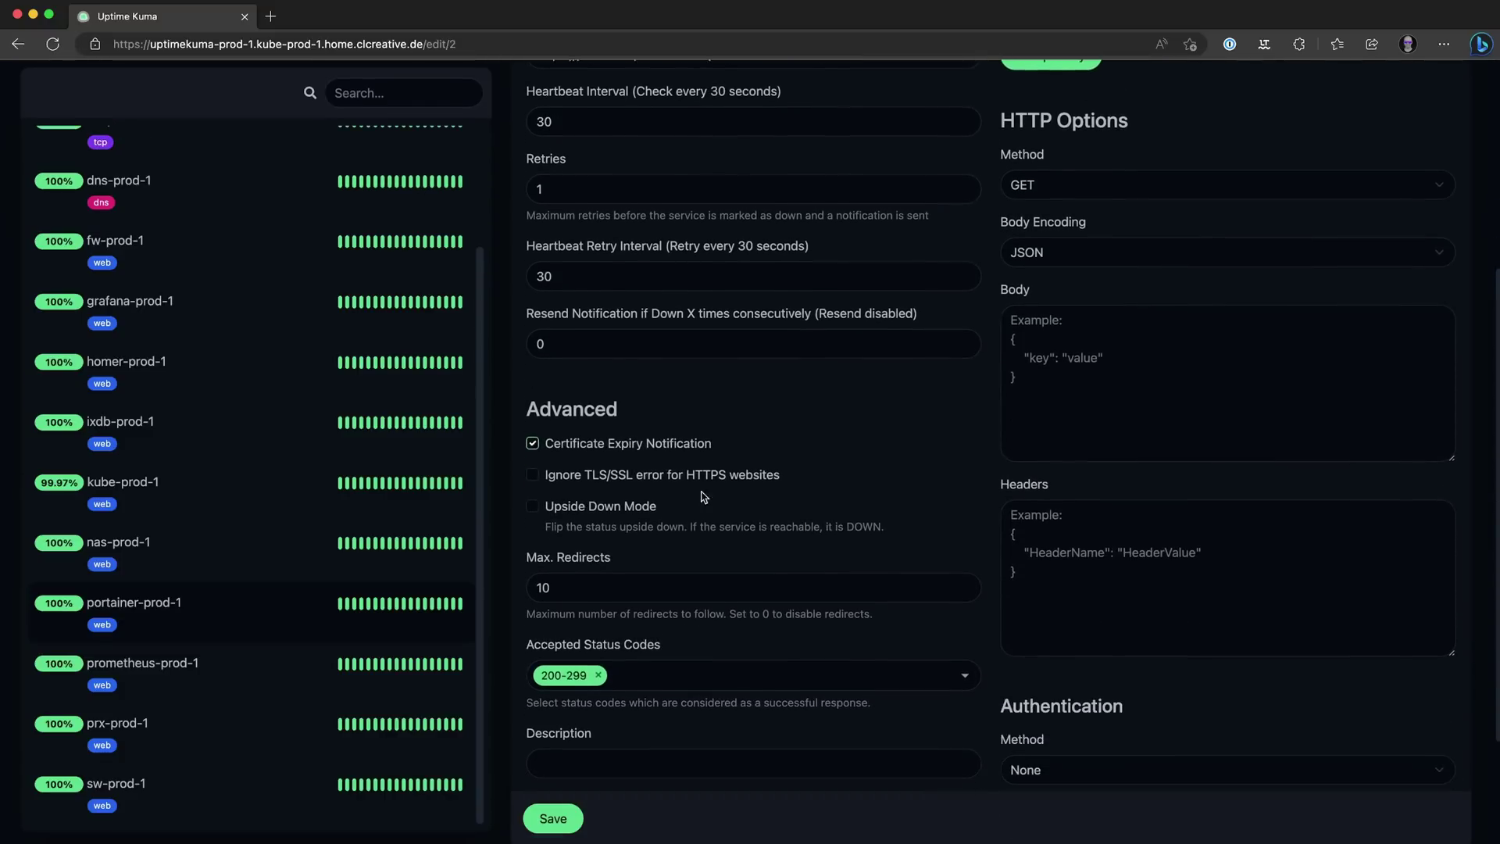
left_click_drag(551, 422, 716, 426)
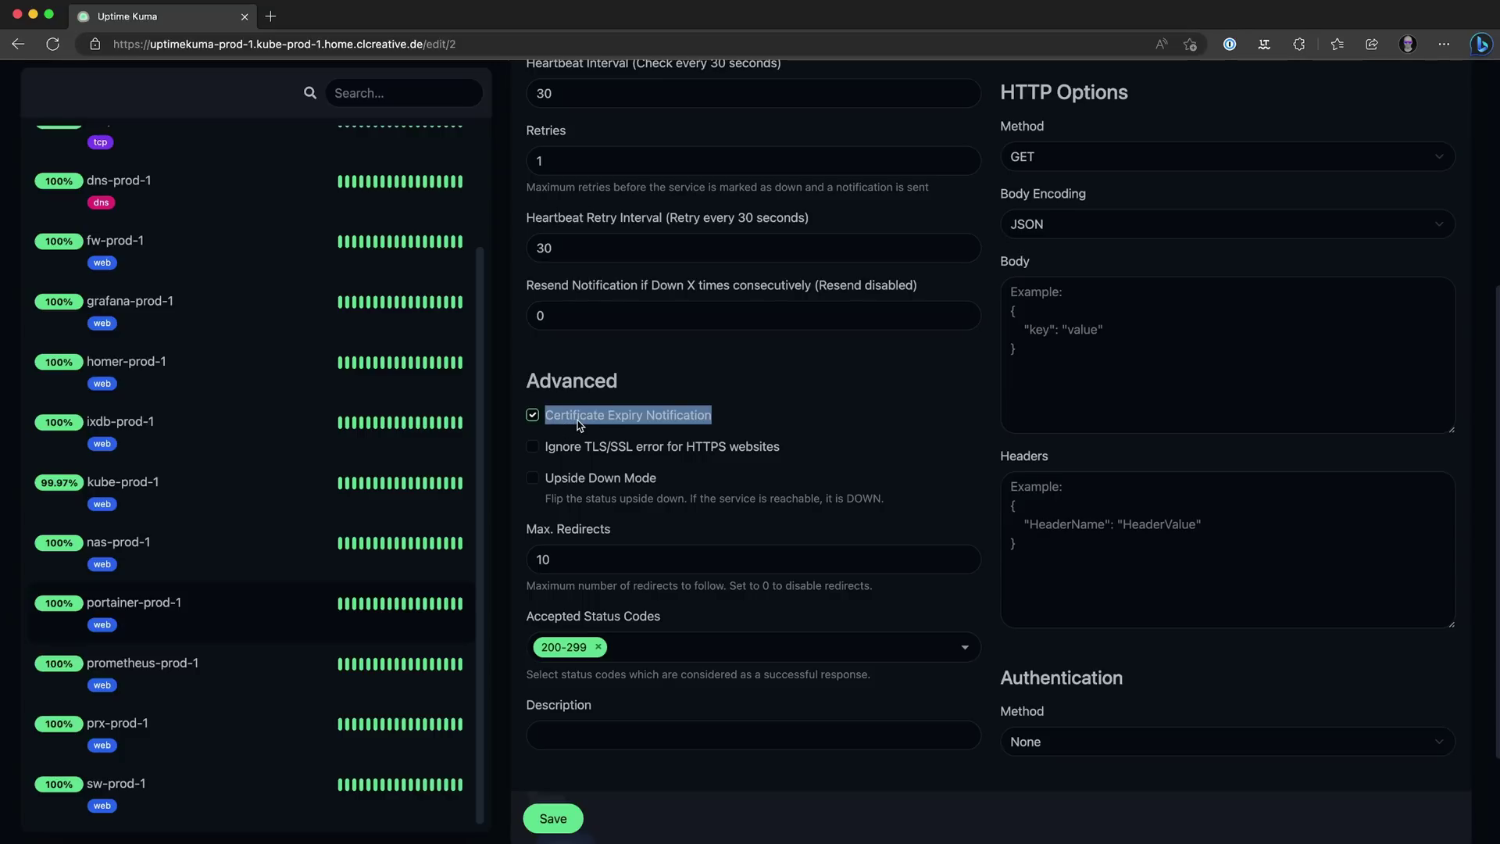
left_click(739, 428)
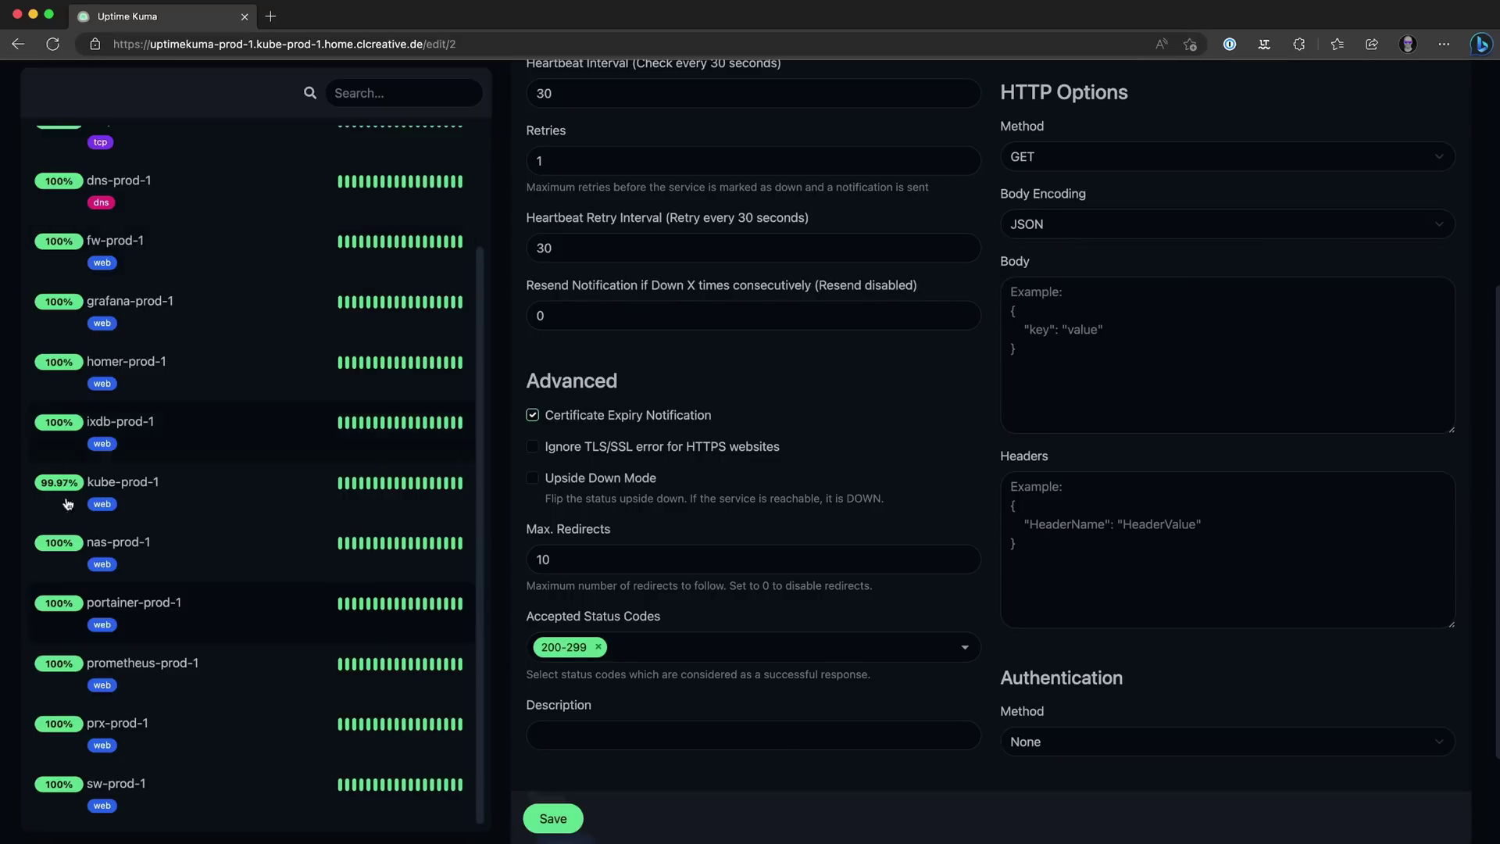
scroll(279, 519, "down", 2)
scroll(774, 504, "up", 3)
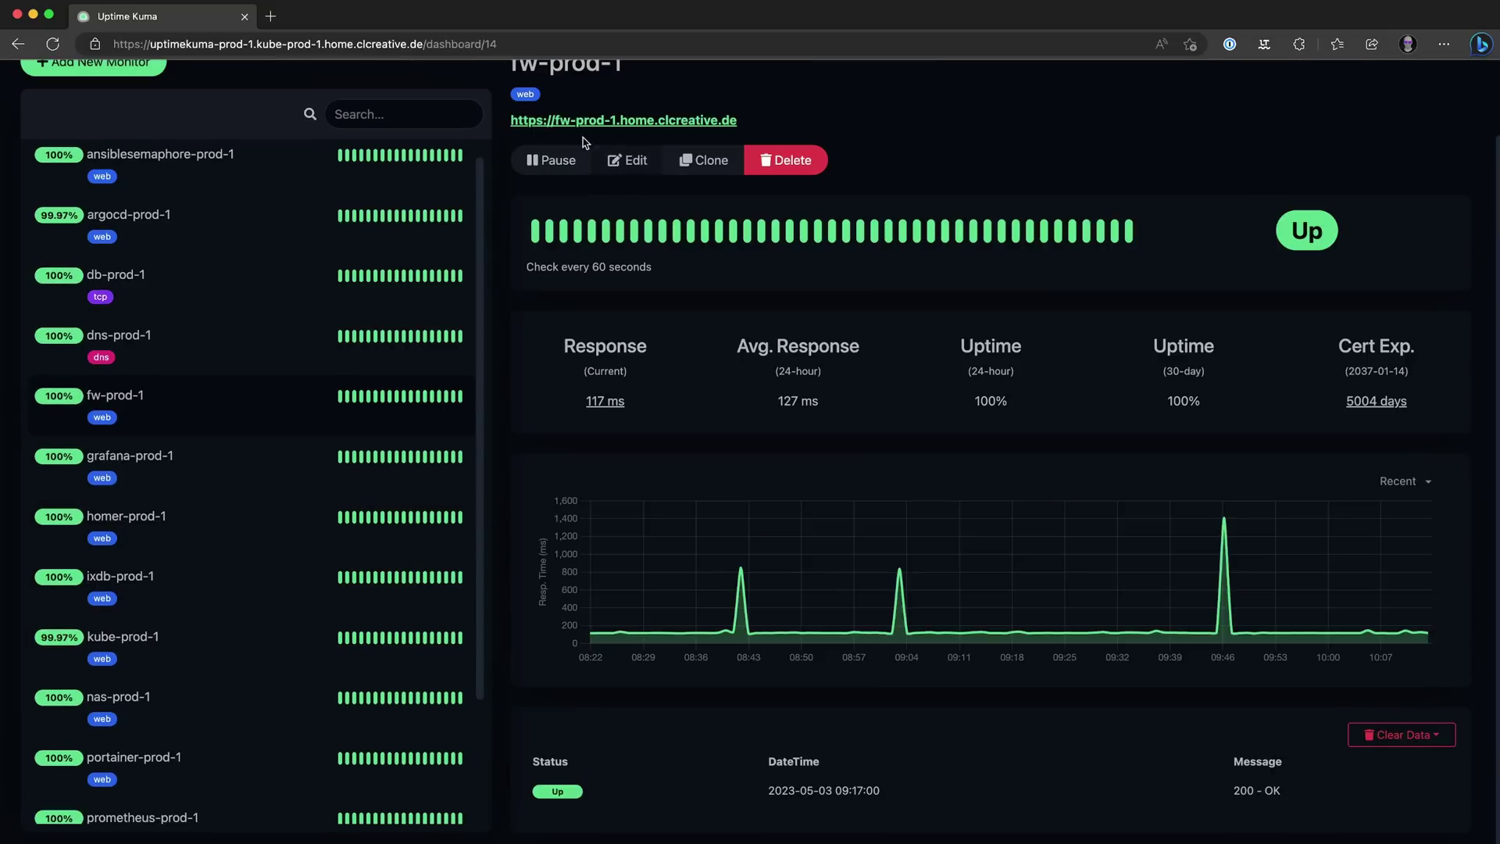
left_click(550, 123)
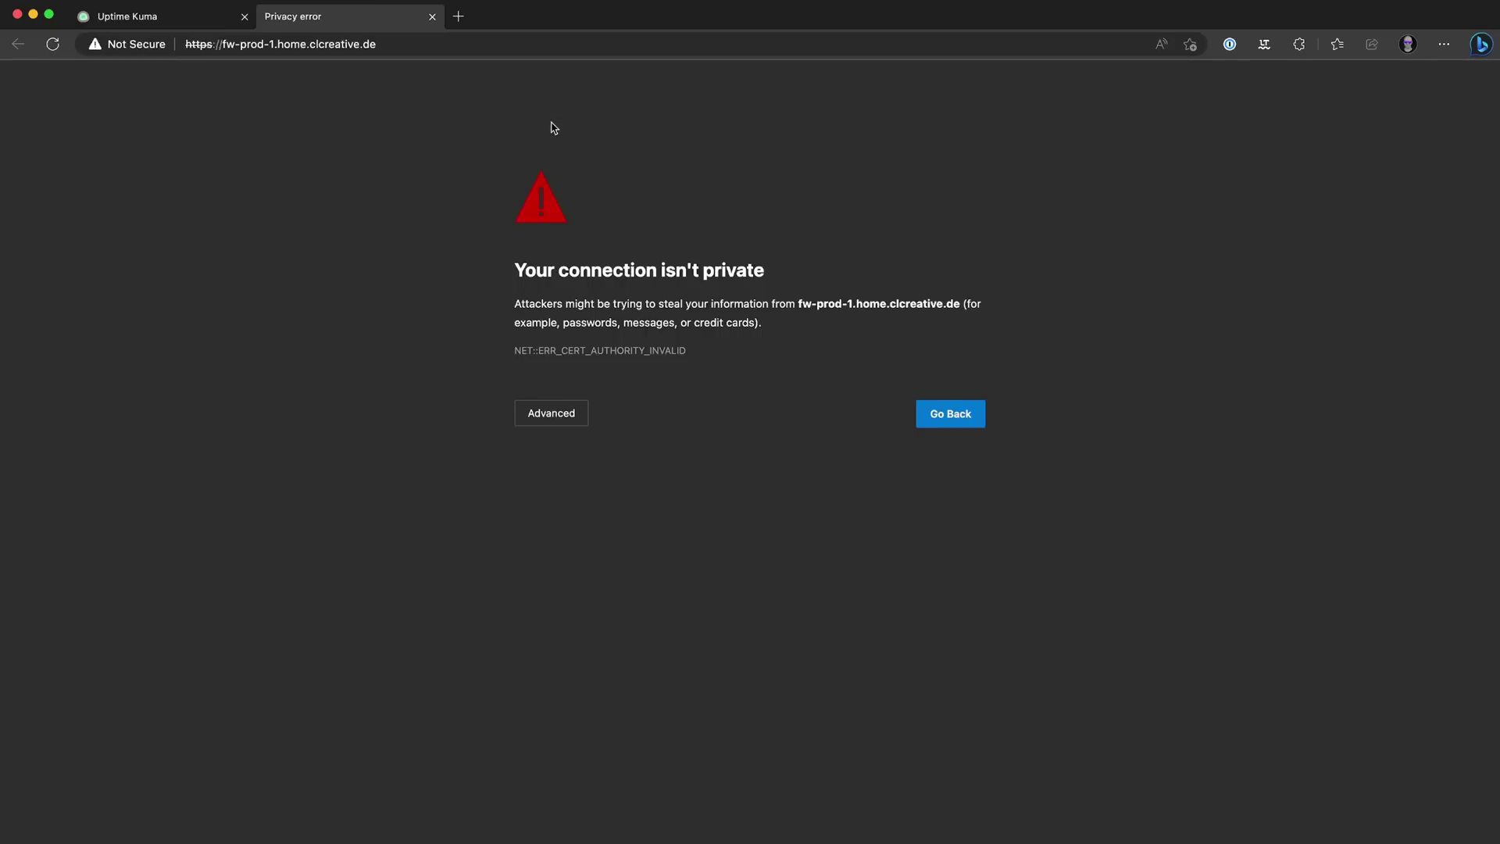
Back in Uptime Kuma, edit fw-prod-1 and highlight its Ignore TLS/SSL error option
left_click(129, 15)
left_click(634, 168)
scroll(673, 345, "down", 5)
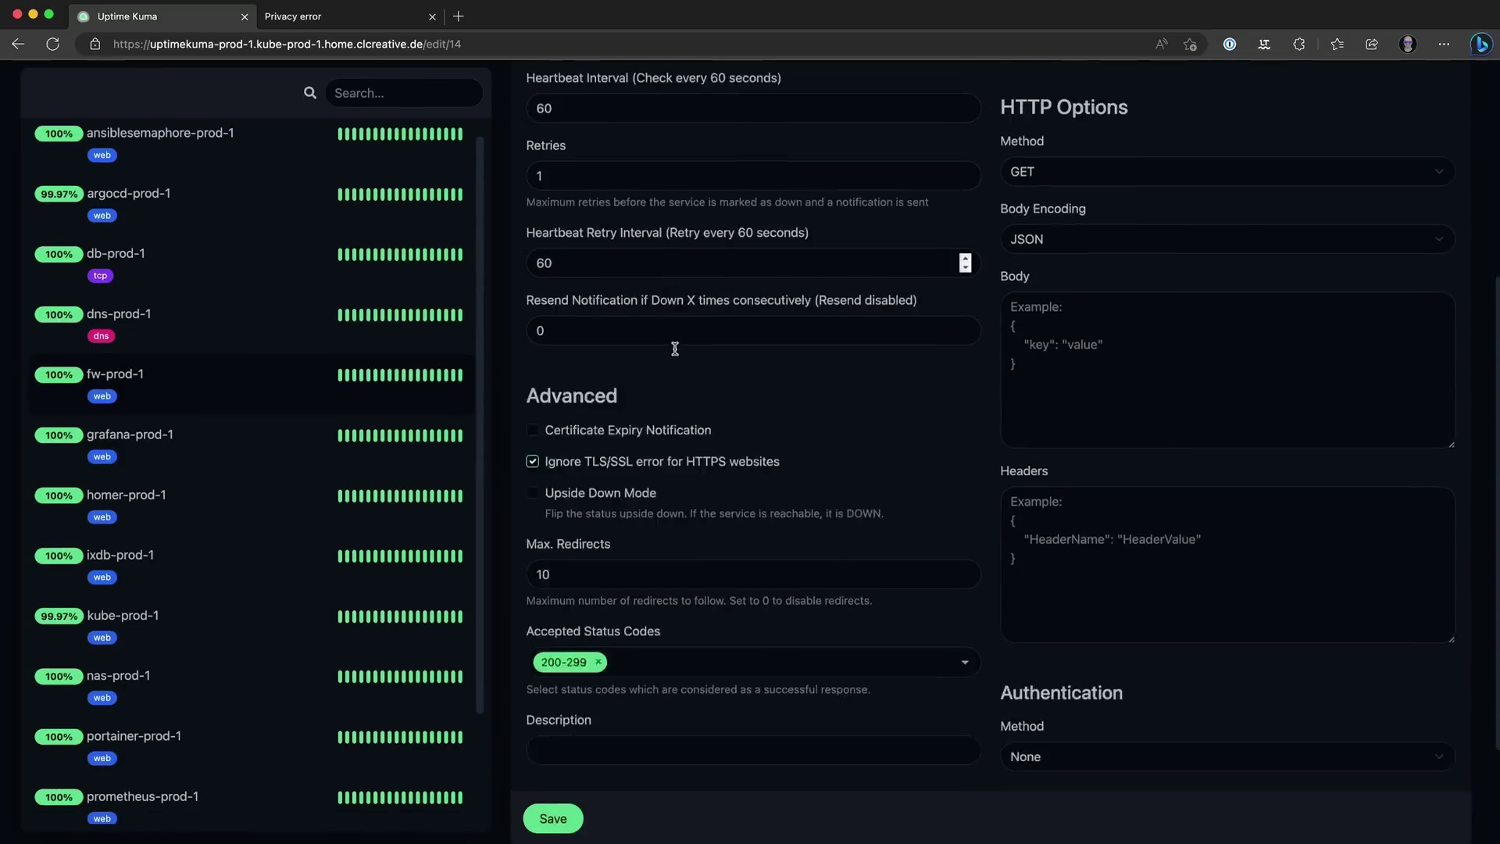
left_click_drag(548, 307, 784, 308)
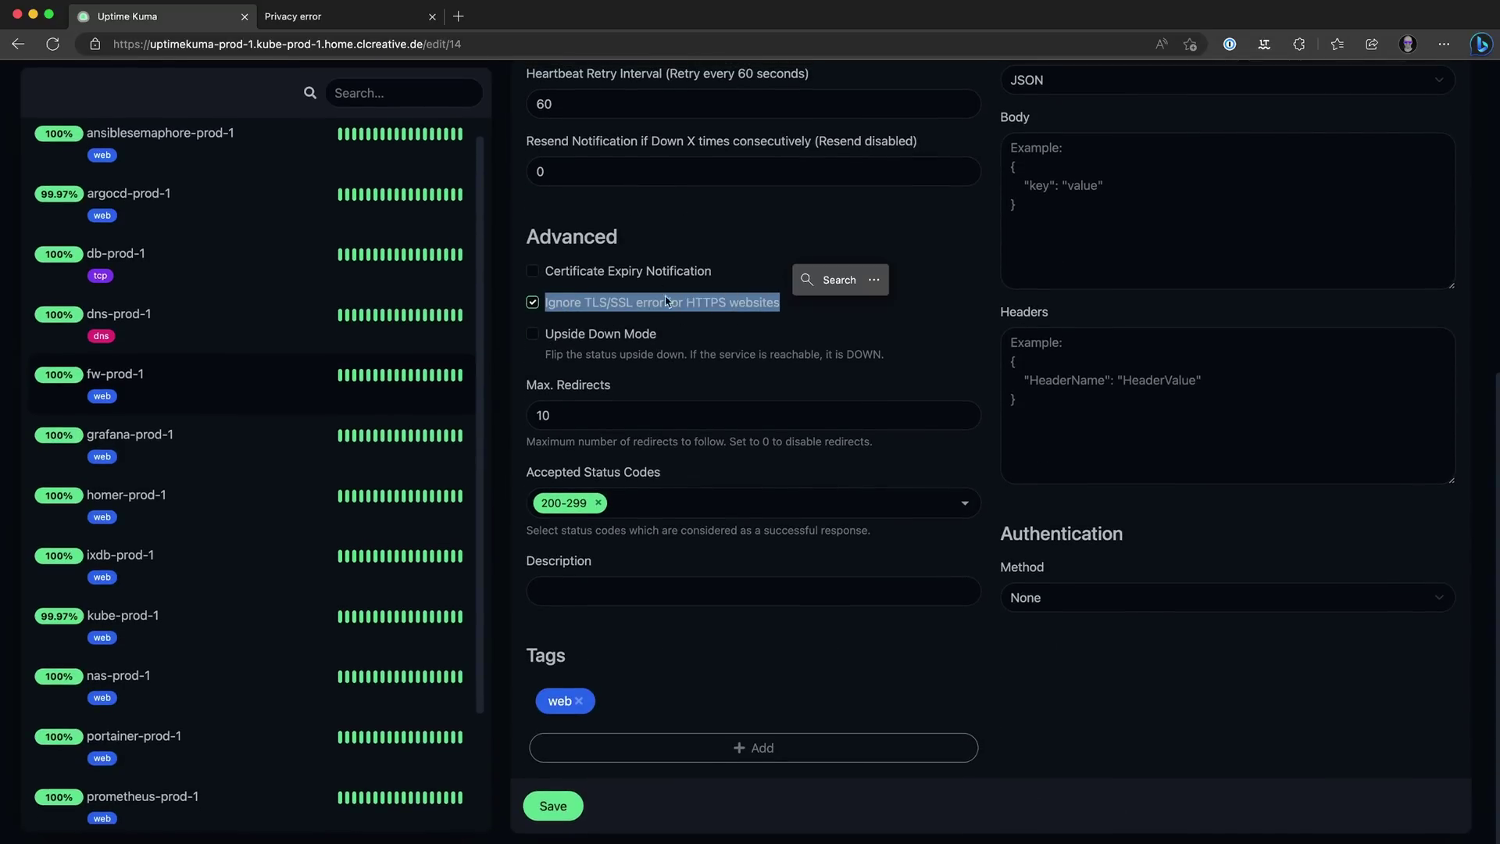